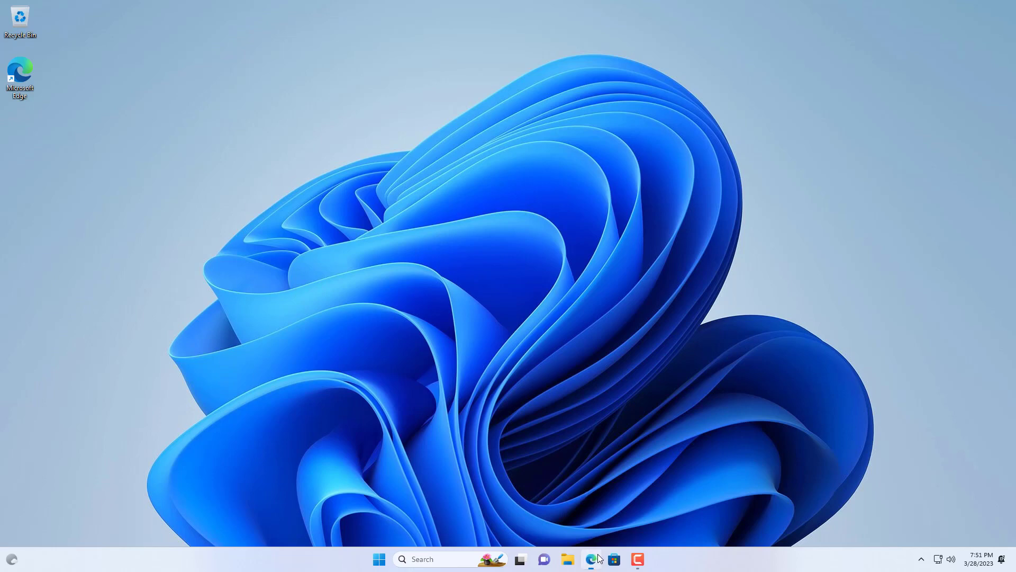
Bring up the PrimeOS website in Edge and go to its download page.
{"action": "left_click", "coordinate": [590, 559]}
{"action": "left_click_drag", "start_coordinate": [236, 191], "coordinate": [327, 193]}
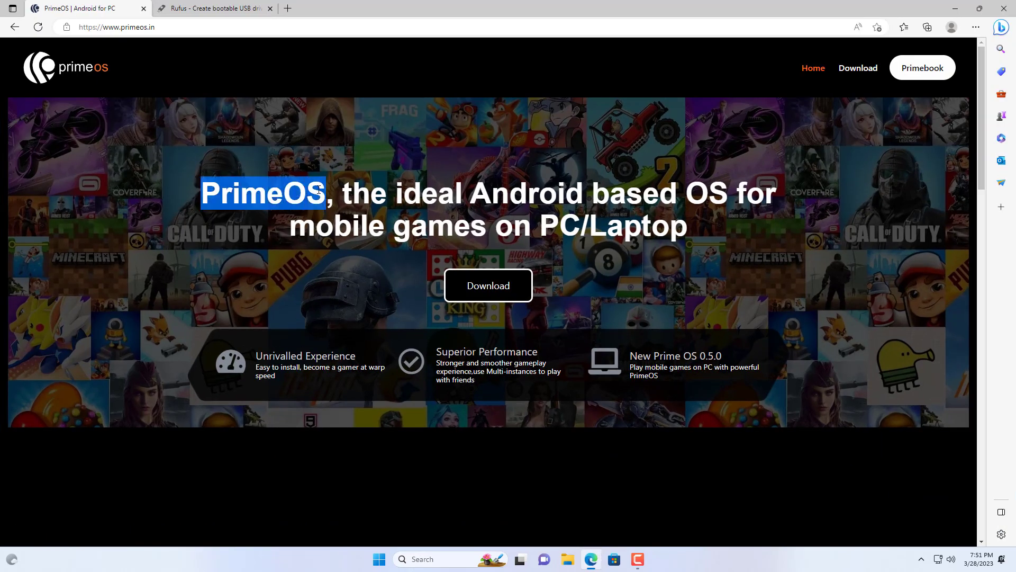
{"action": "left_click", "coordinate": [371, 238]}
{"action": "left_click", "coordinate": [475, 295]}
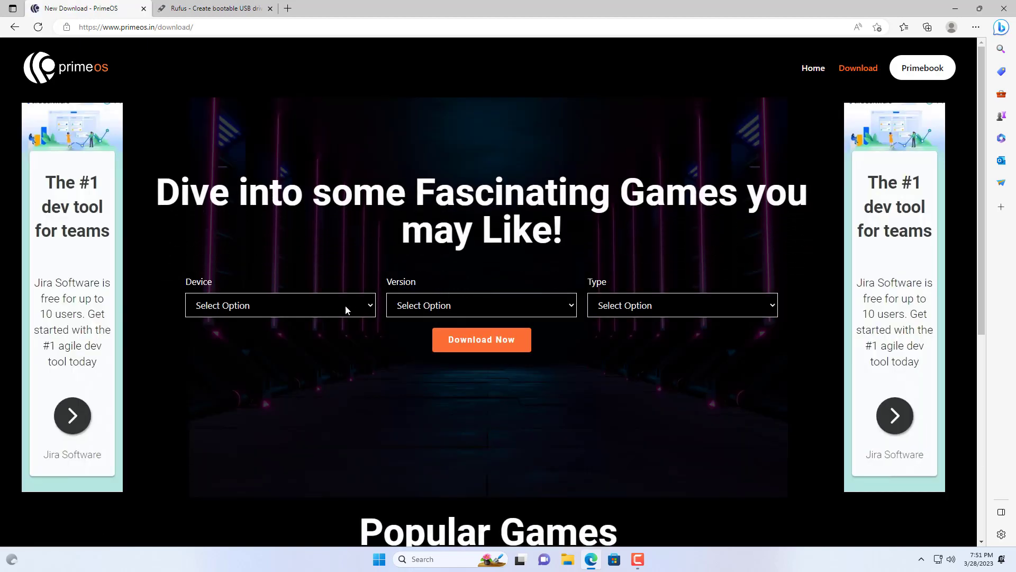
Choose device x86, version PrimeOS 2.1.3 Android 11(x86), and file type .ISO.
{"action": "left_click", "coordinate": [345, 310]}
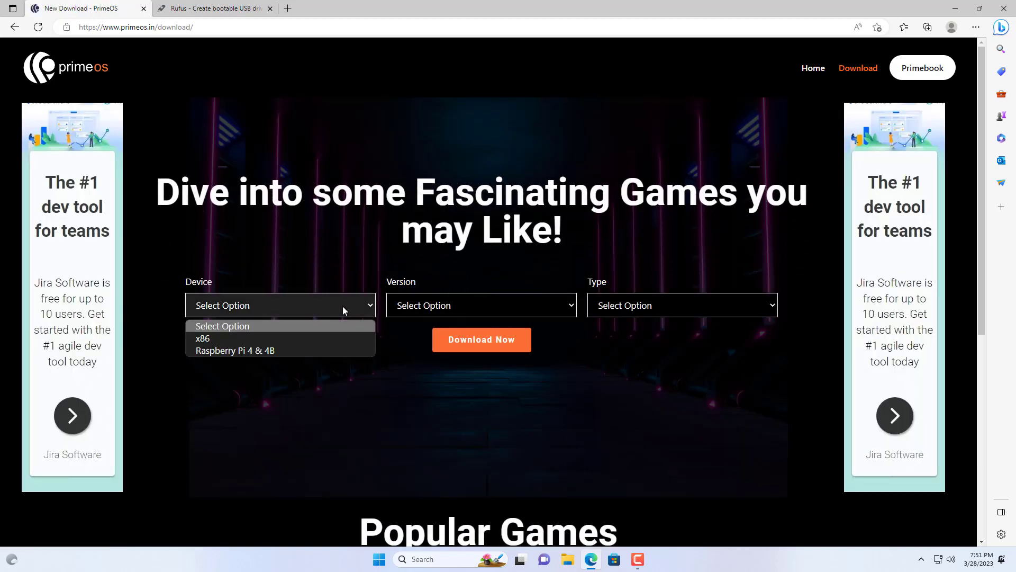
{"action": "left_click", "coordinate": [316, 337]}
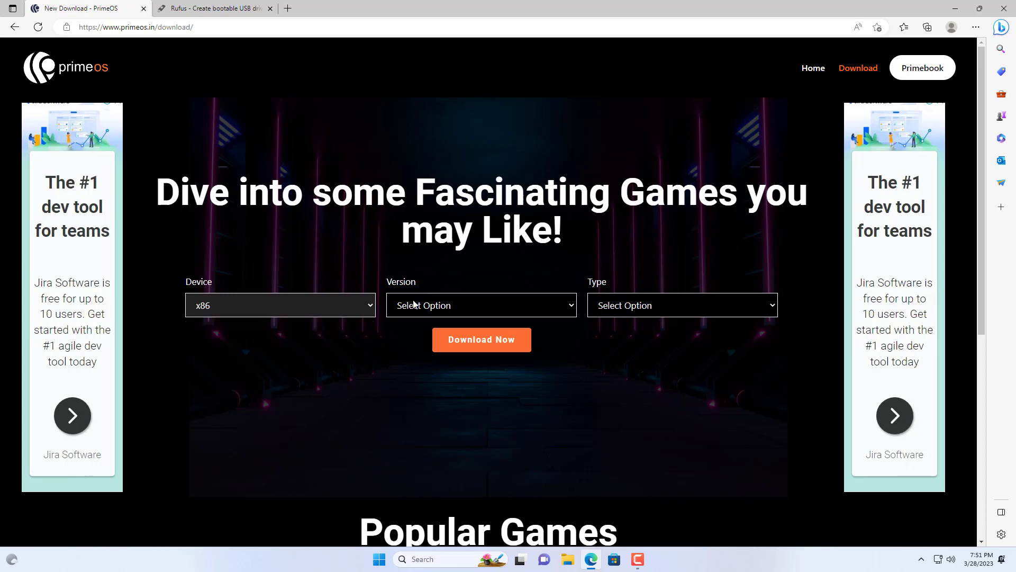
{"action": "left_click", "coordinate": [430, 307]}
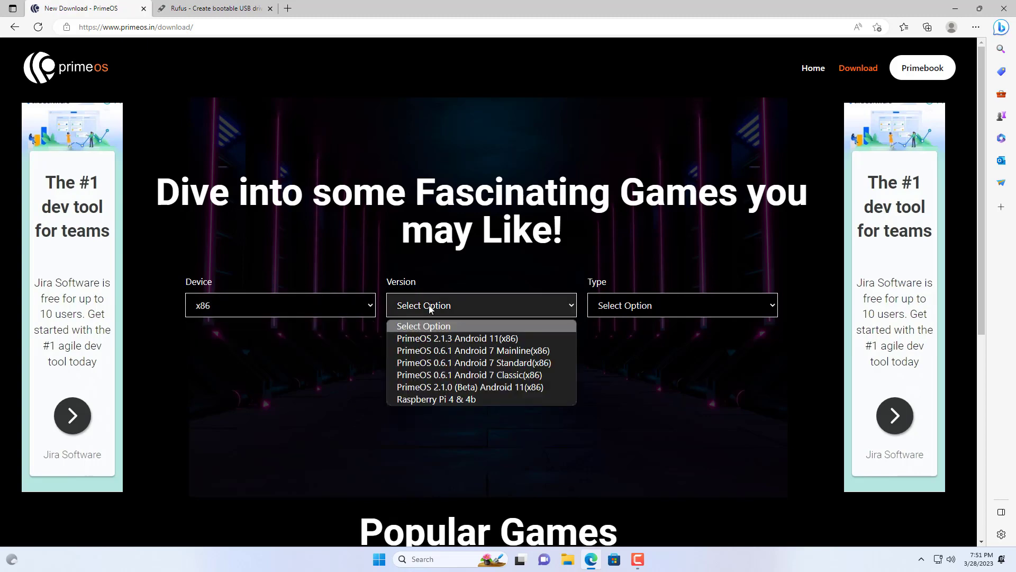
{"action": "left_click", "coordinate": [433, 339]}
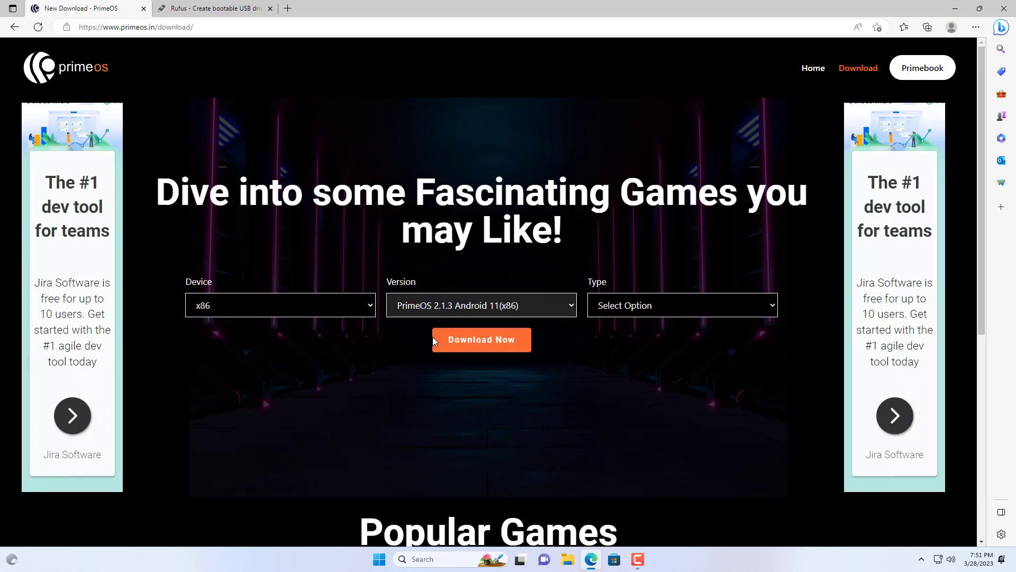
{"action": "left_click", "coordinate": [617, 310]}
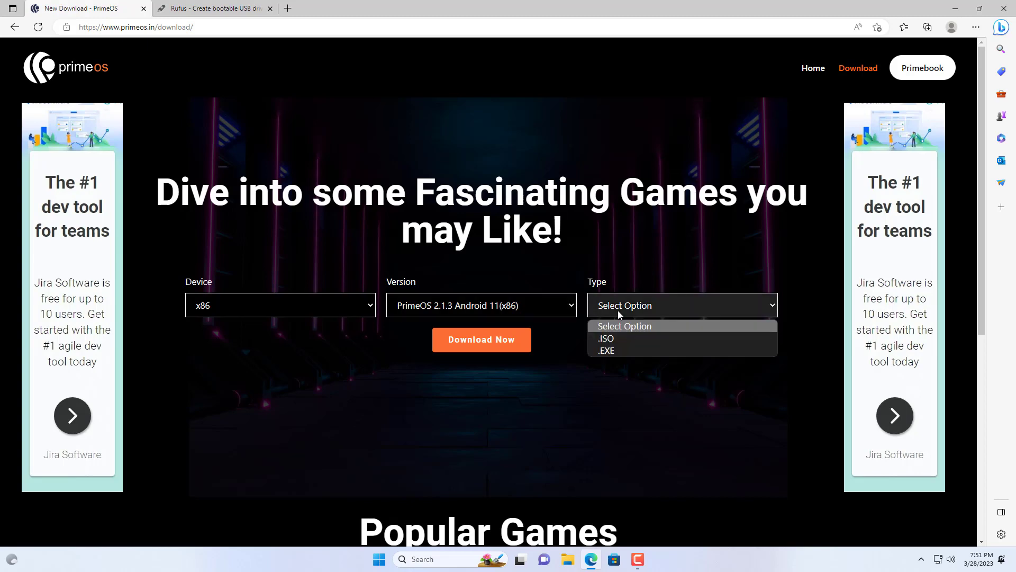
{"action": "left_click", "coordinate": [620, 337]}
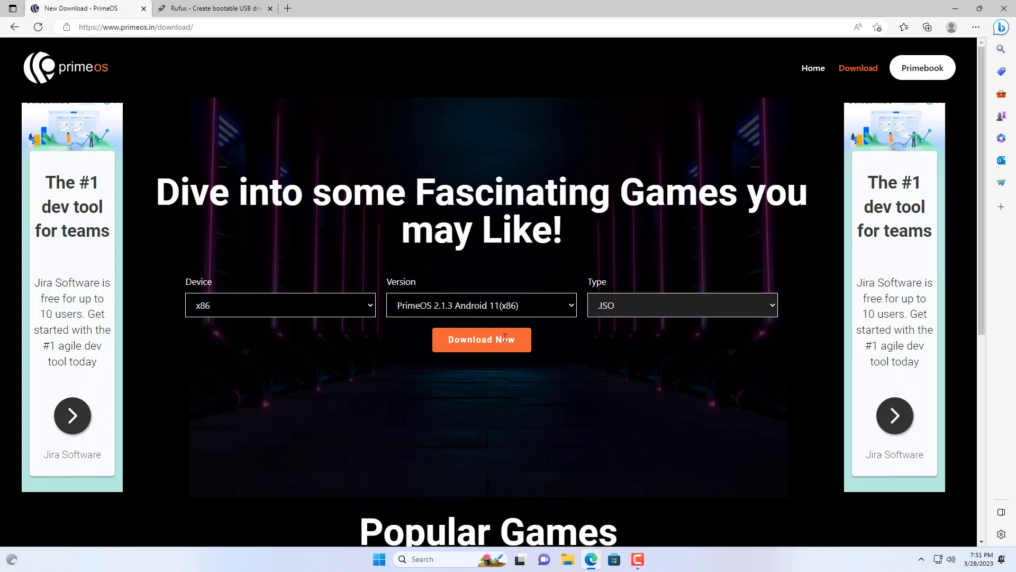
Minimize Edge, show the Downloads folder in File Explorer, and select rufus-3.22.
{"action": "left_click", "coordinate": [955, 10]}
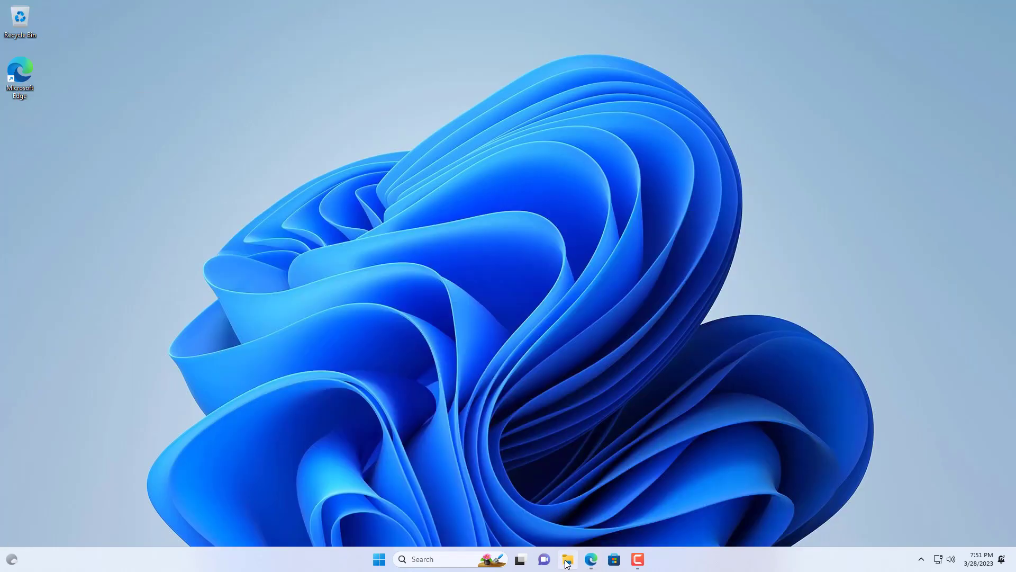
{"action": "left_click", "coordinate": [567, 559]}
{"action": "left_click_drag", "start_coordinate": [339, 272], "coordinate": [354, 218]}
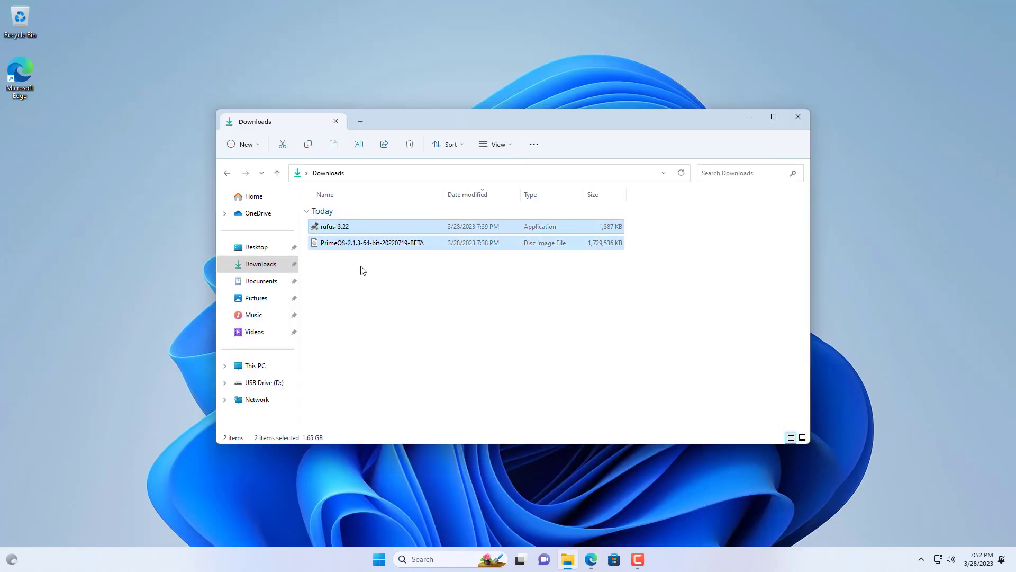
{"action": "left_click", "coordinate": [362, 271]}
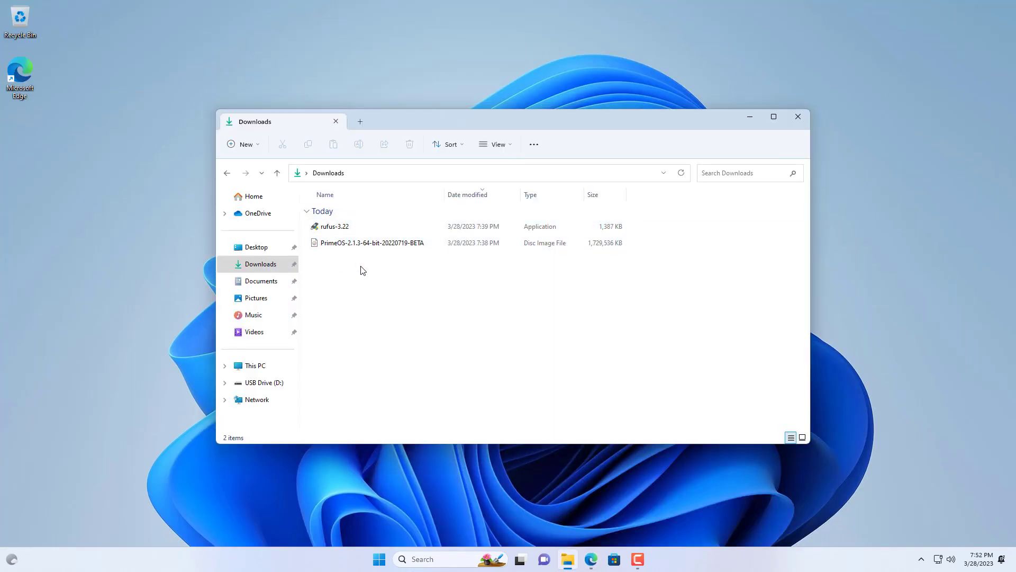
{"action": "left_click", "coordinate": [347, 234]}
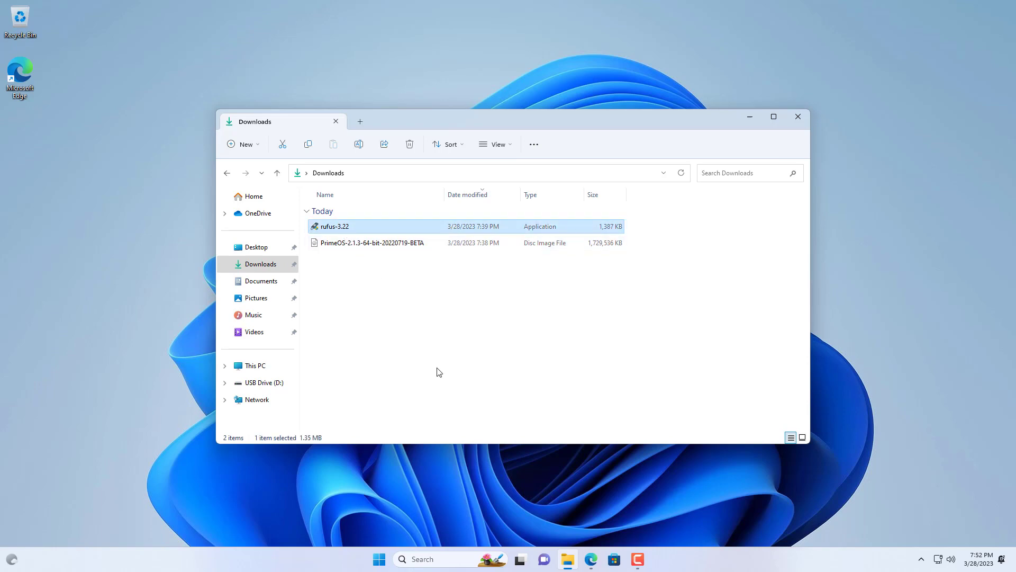
Return to Edge's Rufus website tab and scroll down the page.
{"action": "left_click", "coordinate": [590, 558]}
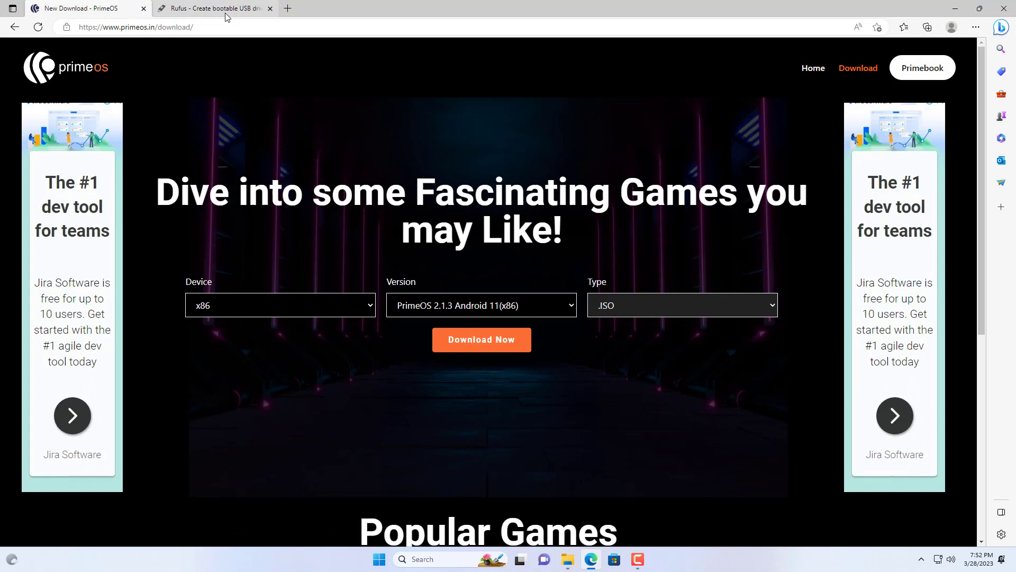
{"action": "left_click", "coordinate": [211, 8]}
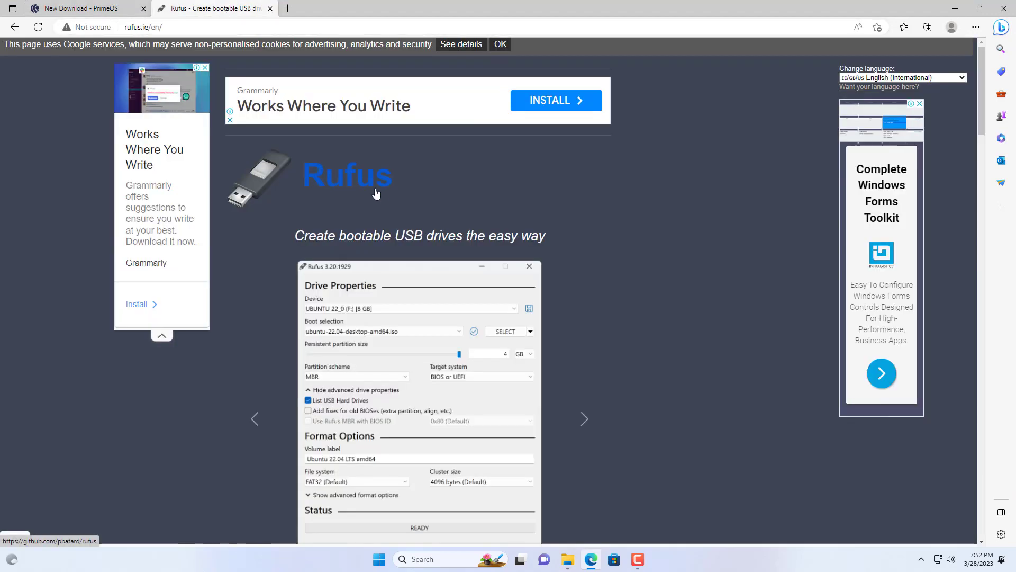
{"action": "scroll", "coordinate": [377, 194], "scroll_direction": "down", "scroll_amount": 10}
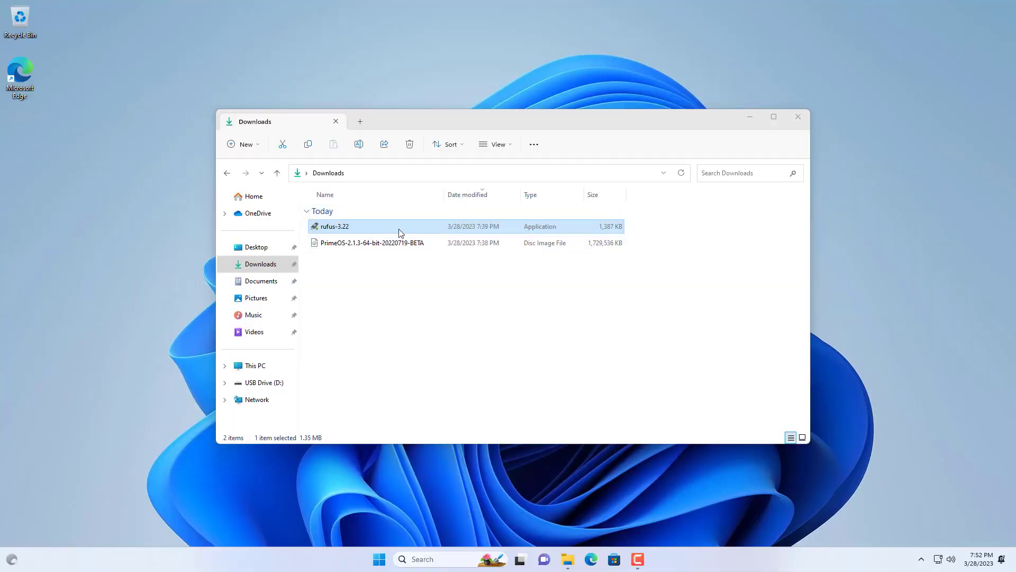
Launch rufus-3.22, keep the 8 GB NO_LABEL (D:) drive, and load the PrimeOS-2.1.3-64-bit-20220719-BETA.iso image.
{"action": "left_click", "coordinate": [337, 232]}
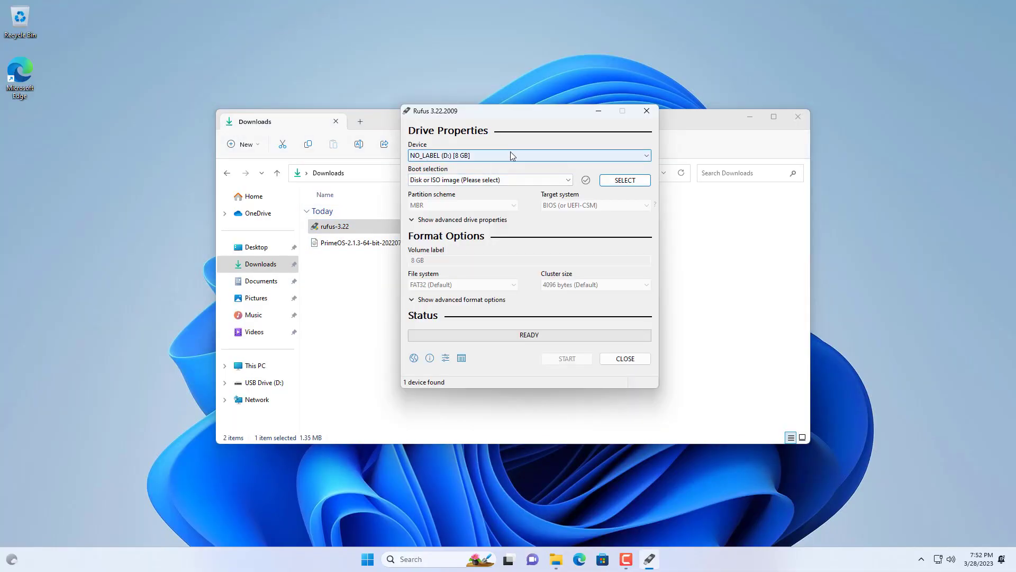
{"action": "left_click", "coordinate": [505, 155]}
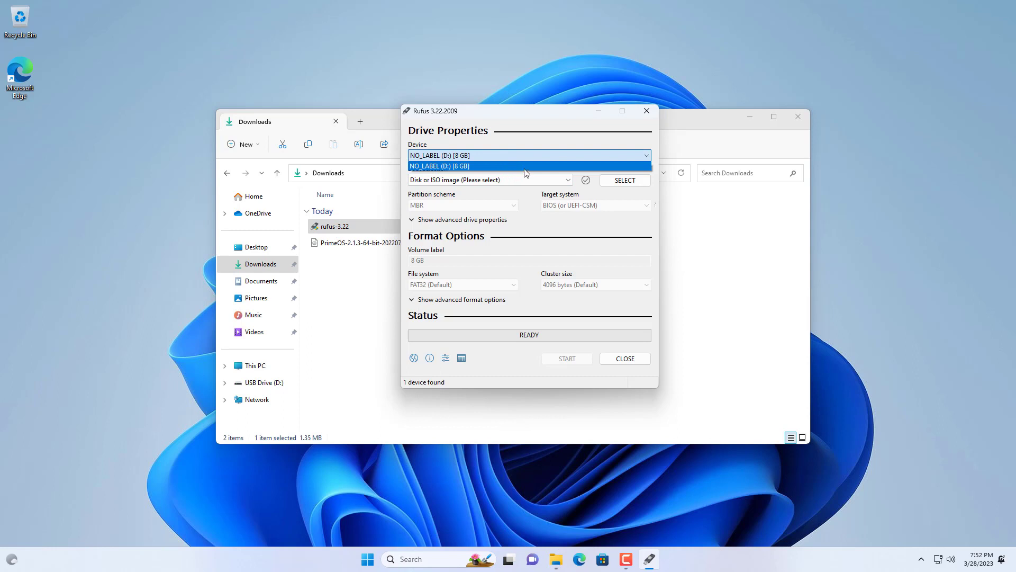
{"action": "left_click", "coordinate": [524, 166]}
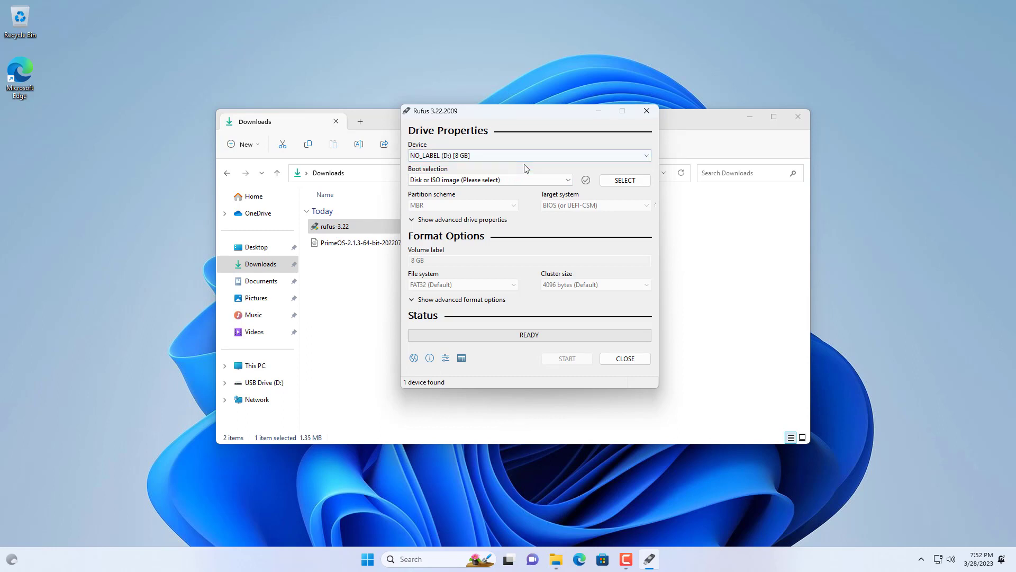
{"action": "left_click", "coordinate": [631, 181]}
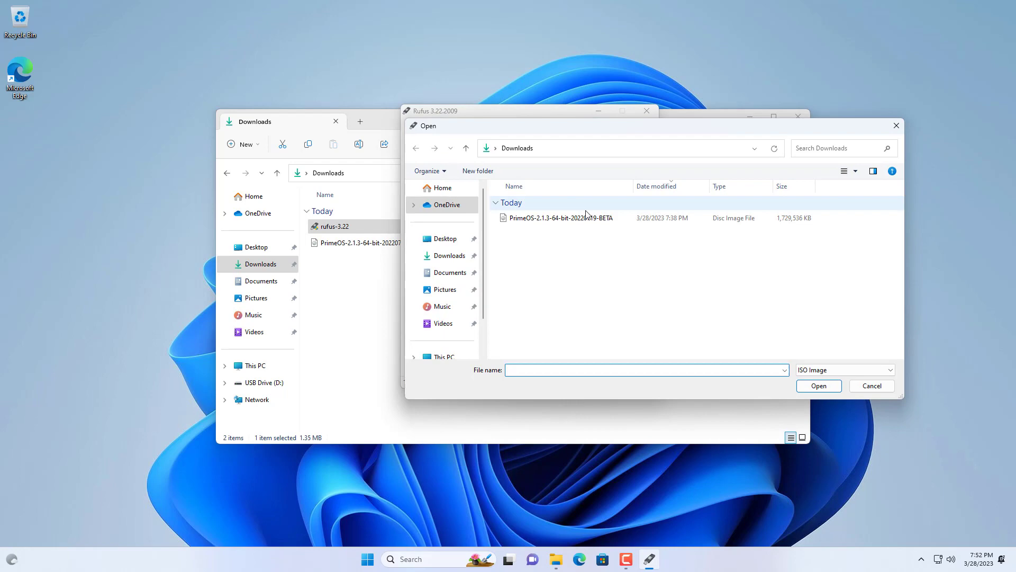
{"action": "left_click", "coordinate": [585, 218]}
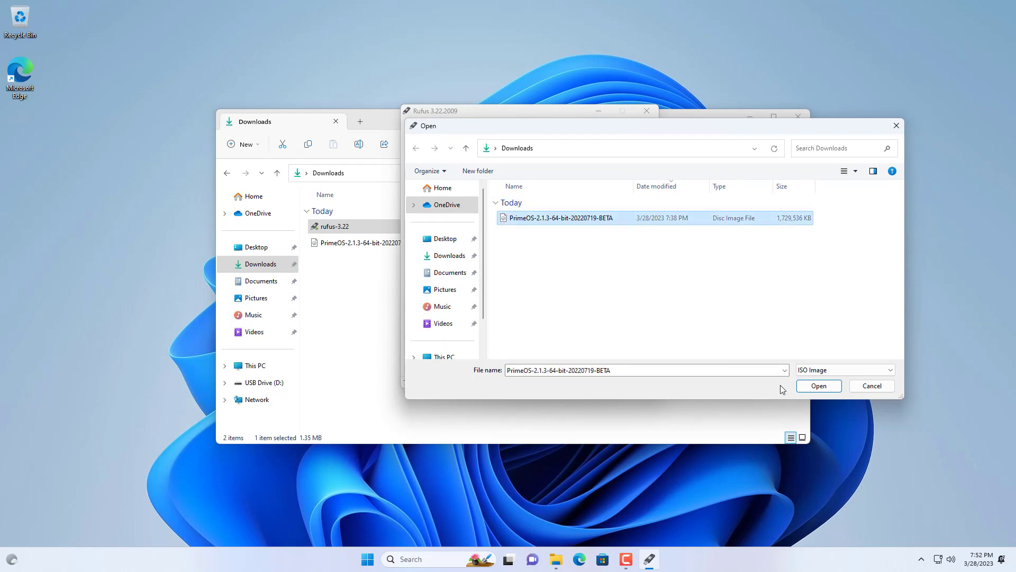
{"action": "left_click", "coordinate": [807, 387]}
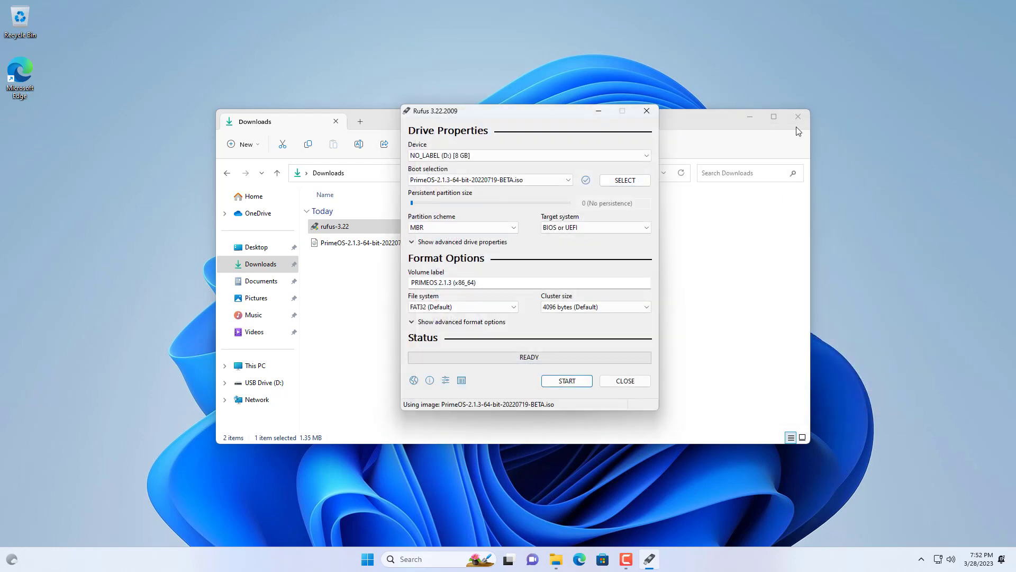
{"action": "left_click", "coordinate": [801, 121]}
Close Downloads, write PrimeOS to the USB in ISO image mode with Syslinux files, then close Rufus.
{"action": "left_click", "coordinate": [799, 117]}
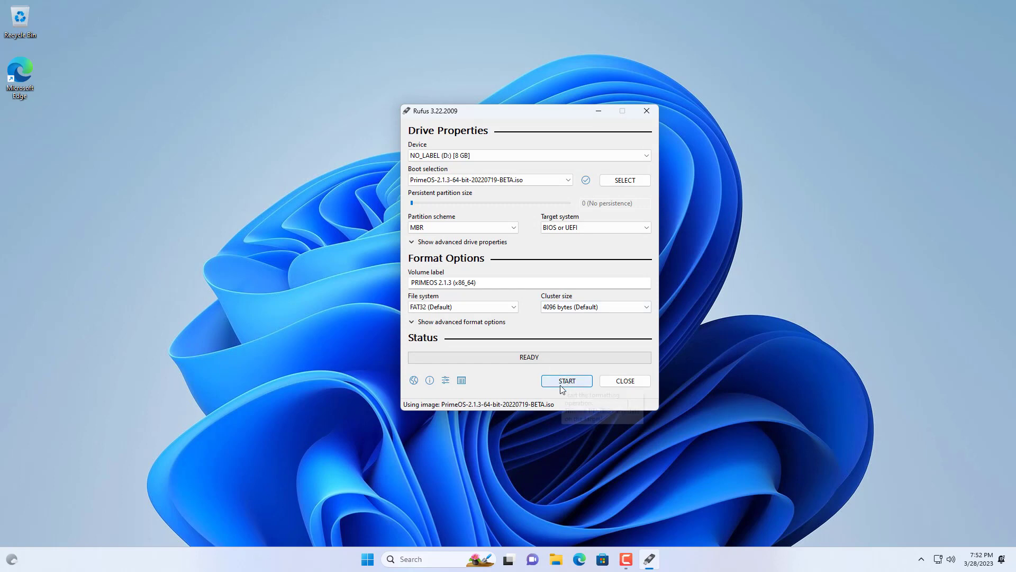
{"action": "left_click", "coordinate": [567, 381]}
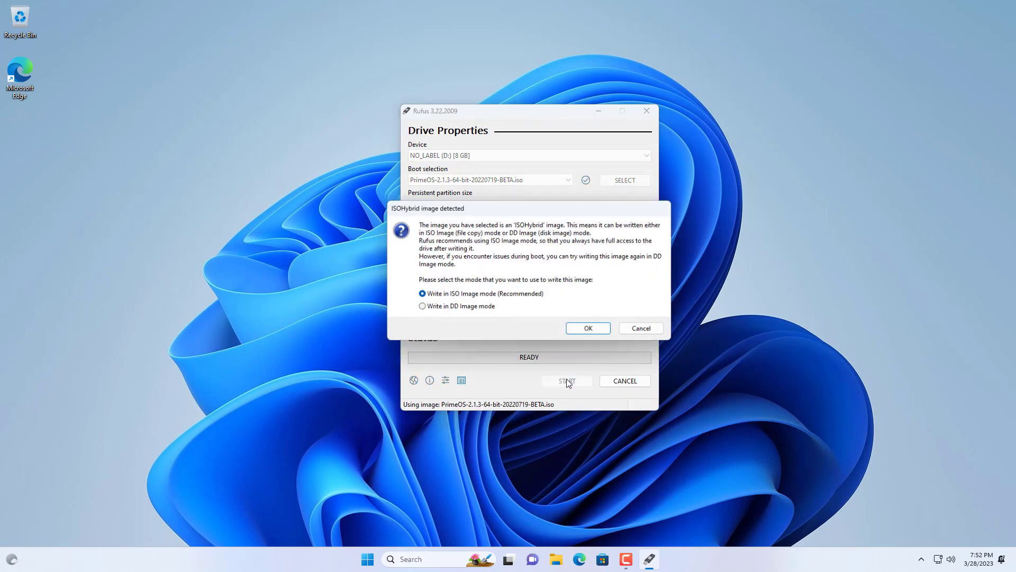
{"action": "left_click", "coordinate": [580, 331]}
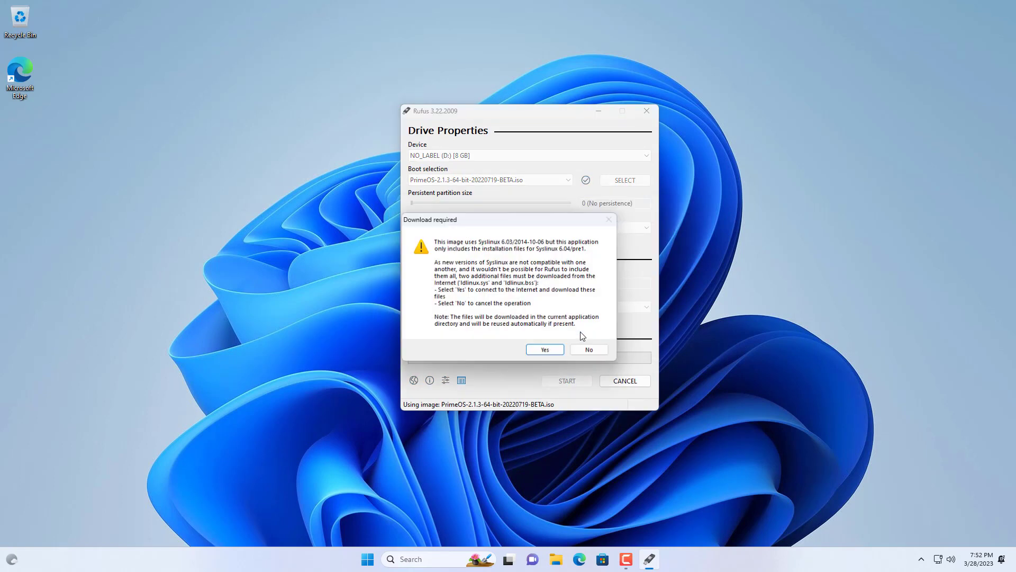
{"action": "left_click", "coordinate": [550, 350]}
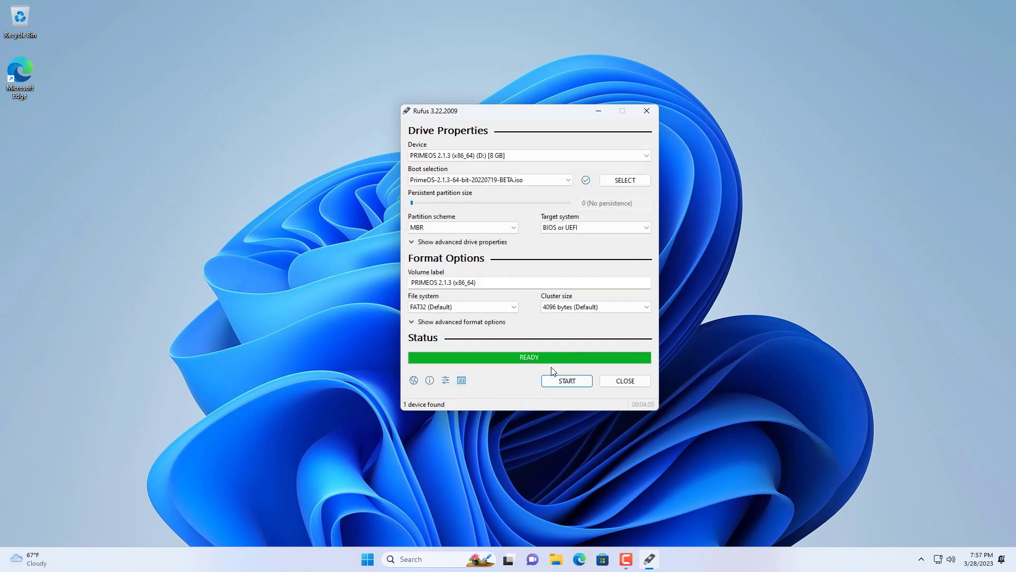
{"action": "left_click", "coordinate": [626, 381]}
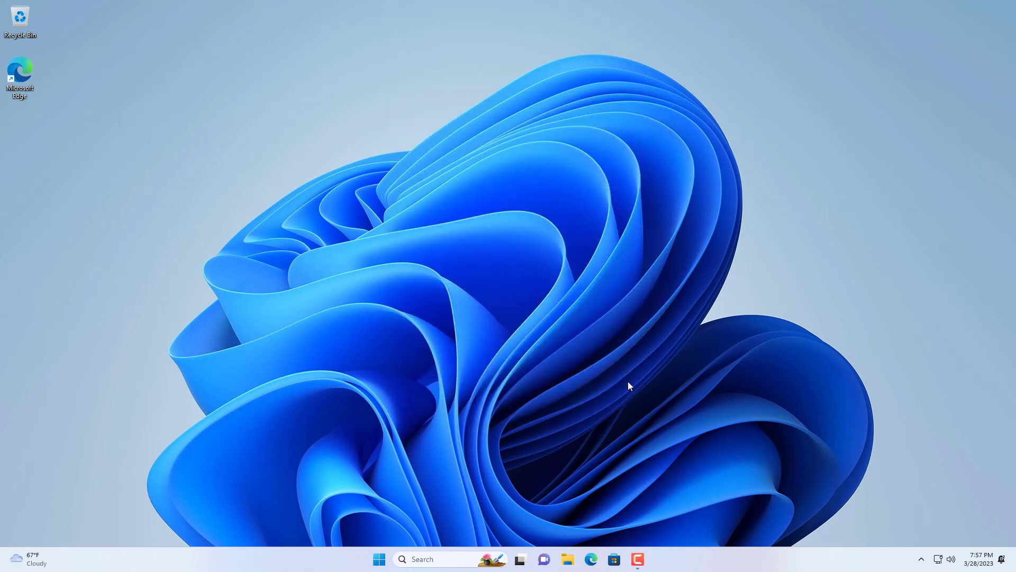
In Disk Management, shrink C: by 20000 MB, leaving 19.53 GB unallocated on Disk 0.
{"action": "right_click", "coordinate": [379, 559]}
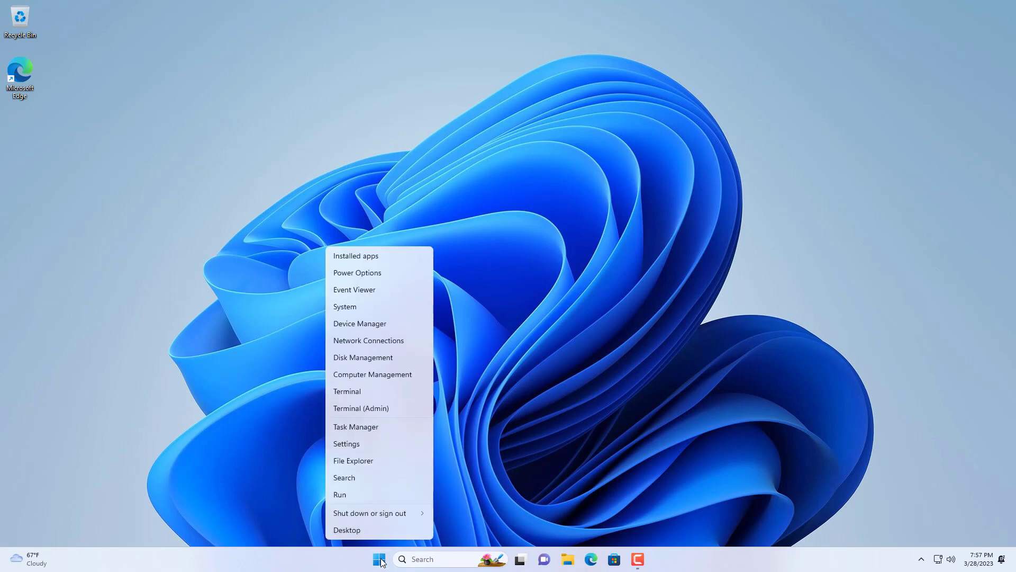
{"action": "left_click", "coordinate": [377, 359]}
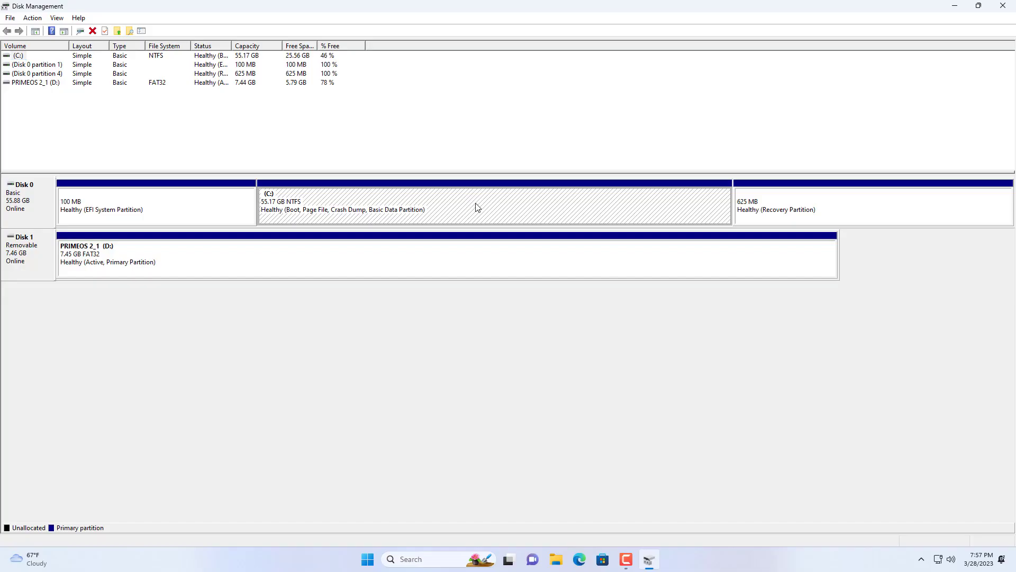
{"action": "right_click", "coordinate": [477, 207]}
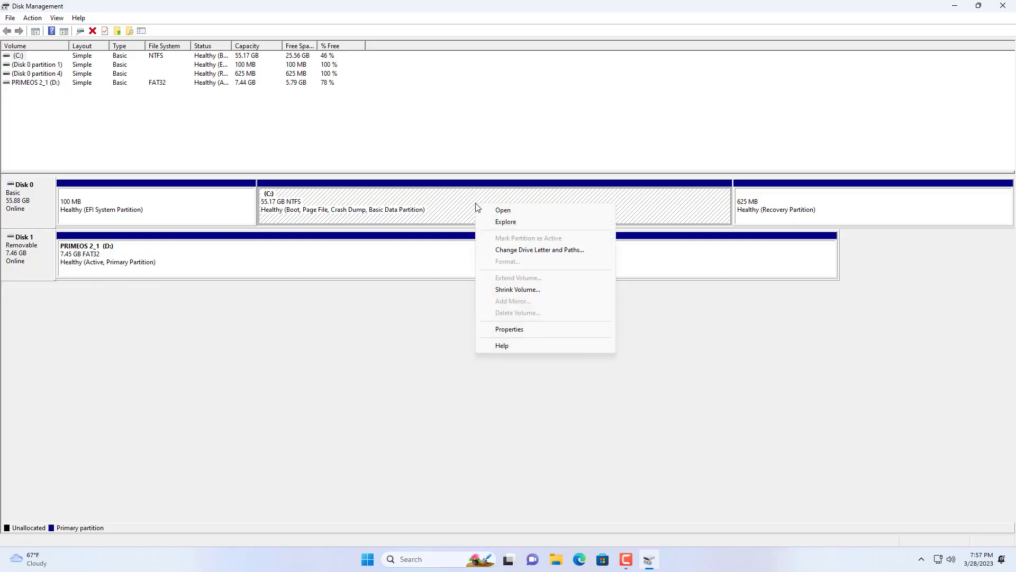
{"action": "left_click", "coordinate": [509, 289]}
{"action": "left_click_drag", "start_coordinate": [577, 248], "coordinate": [545, 248]}
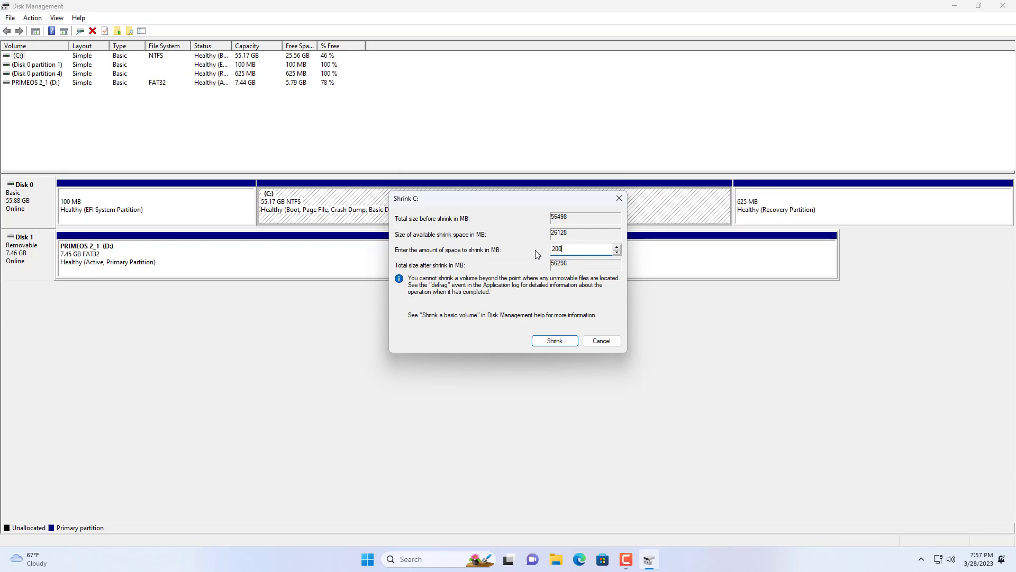
{"action": "left_click", "coordinate": [564, 341]}
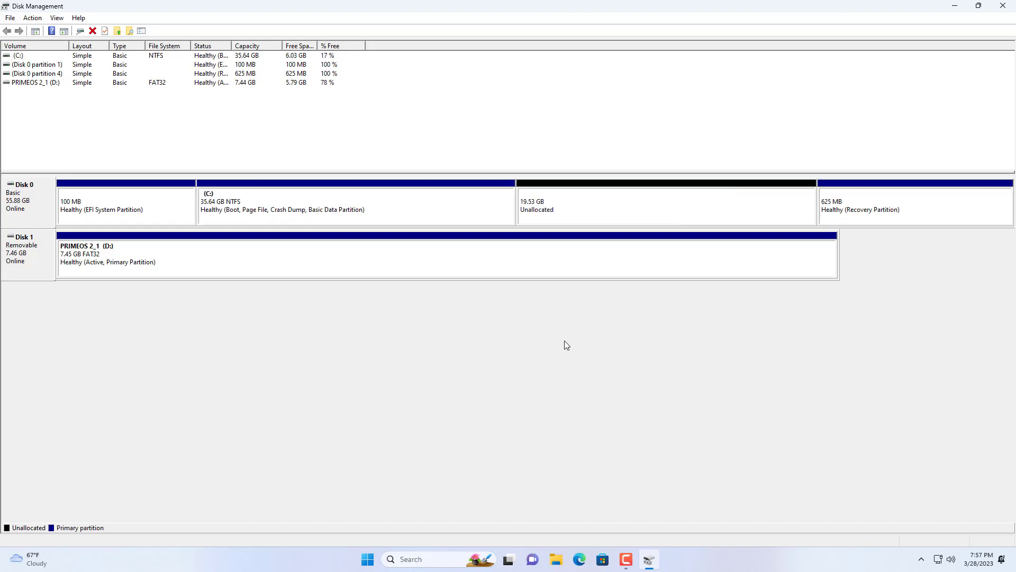
Create a new simple volume on the unallocated space using the full 19999 MB and drive letter E.
{"action": "left_click", "coordinate": [586, 219]}
{"action": "right_click", "coordinate": [586, 219]}
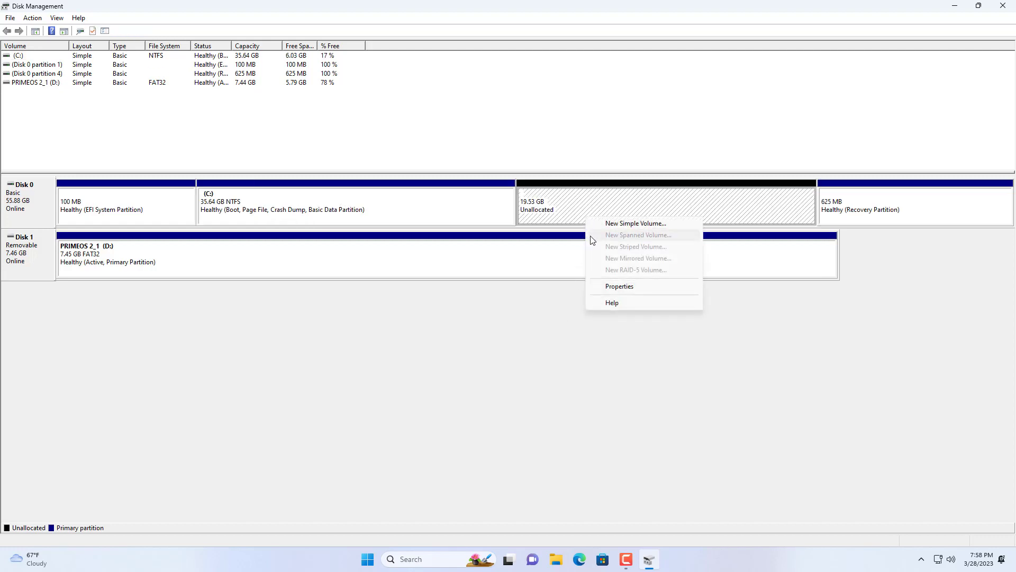
{"action": "left_click", "coordinate": [606, 228]}
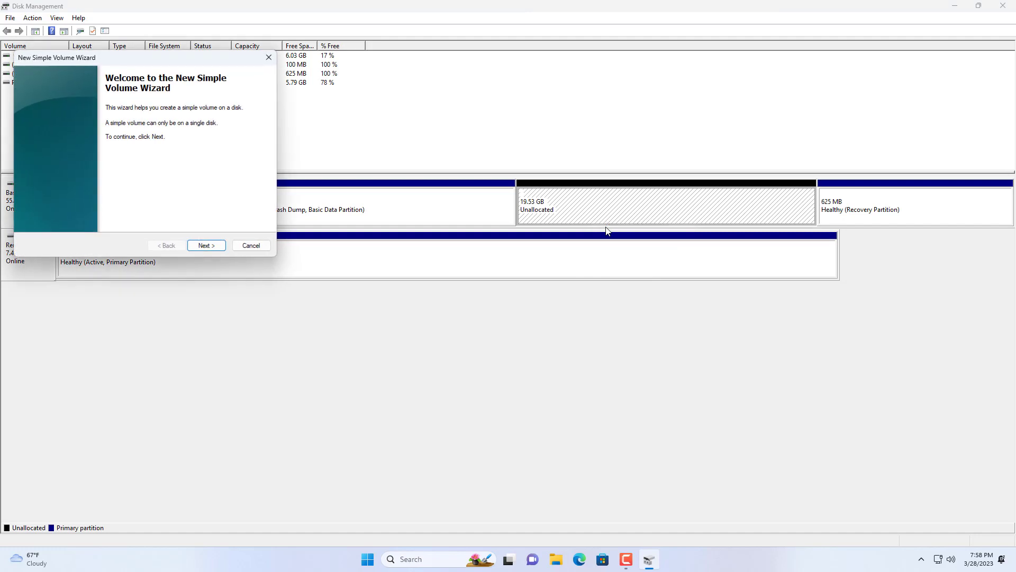
{"action": "left_click", "coordinate": [220, 246]}
{"action": "left_click", "coordinate": [220, 246]}
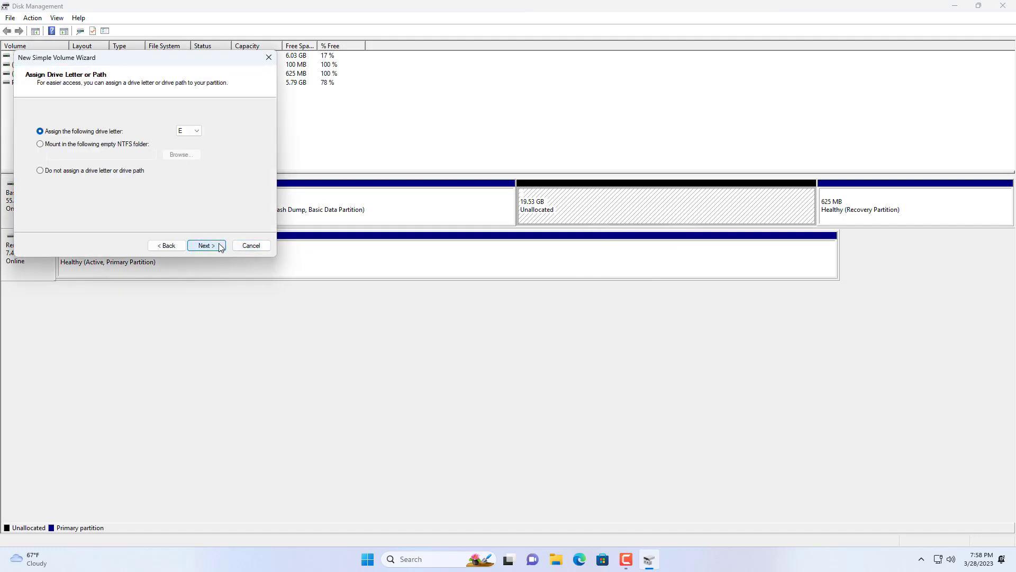
{"action": "left_click", "coordinate": [221, 246]}
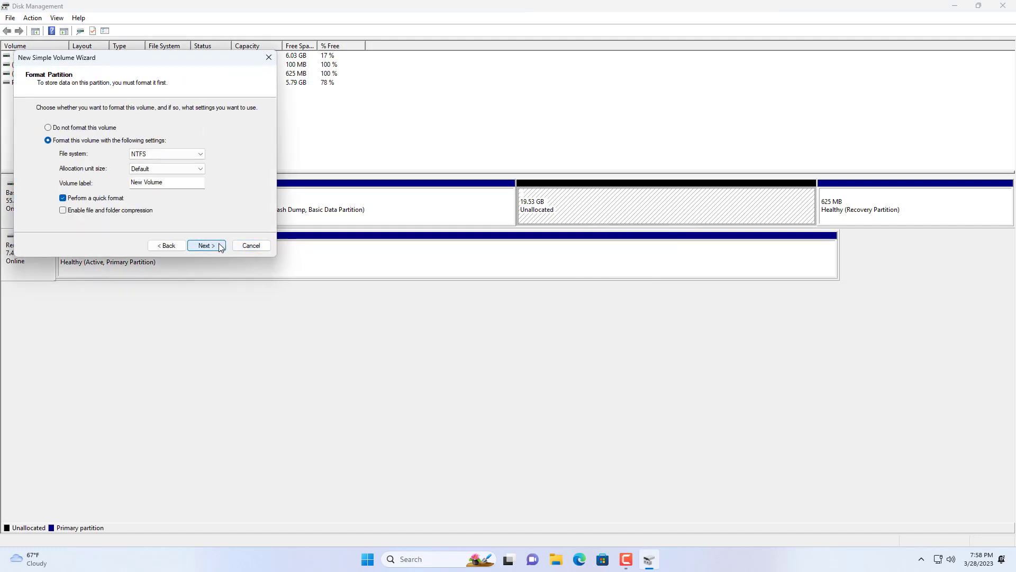
Label the NTFS volume Android, finish the wizard, and close Disk Management.
{"action": "left_click_drag", "start_coordinate": [203, 183], "coordinate": [116, 187]}
{"action": "type", "text": "Android"}
{"action": "left_click", "coordinate": [201, 245]}
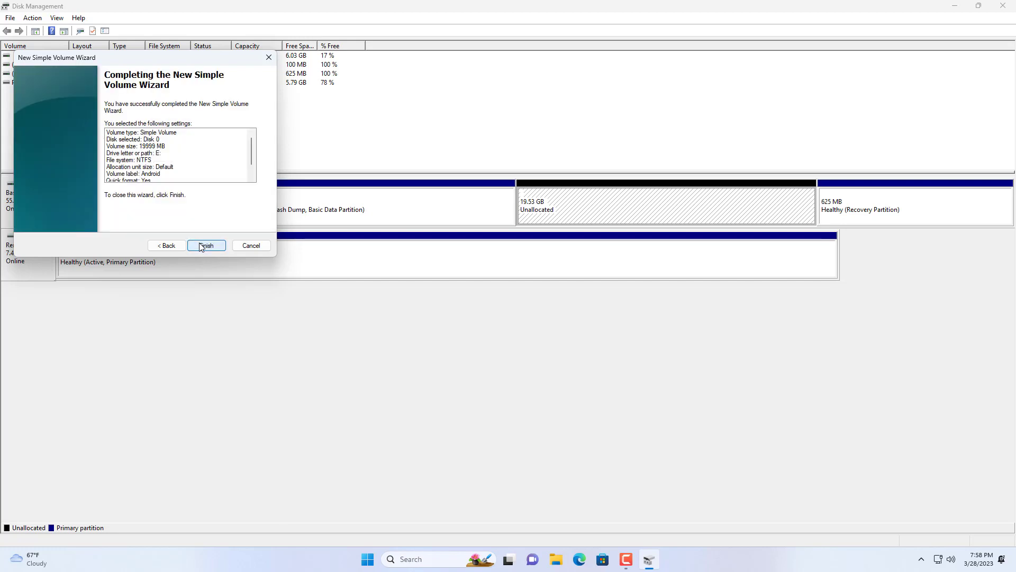
{"action": "left_click", "coordinate": [201, 245]}
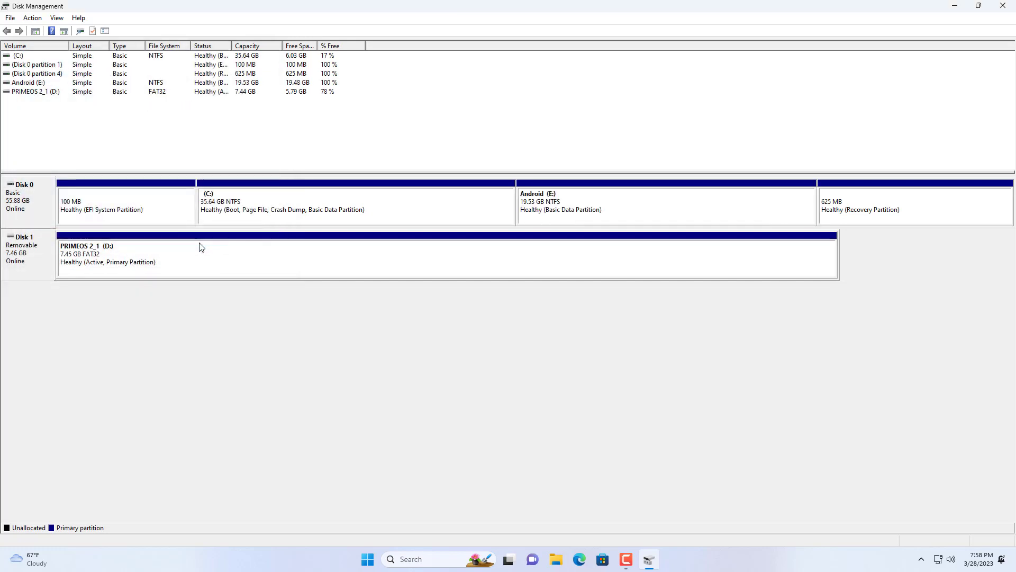
{"action": "left_click", "coordinate": [1003, 6]}
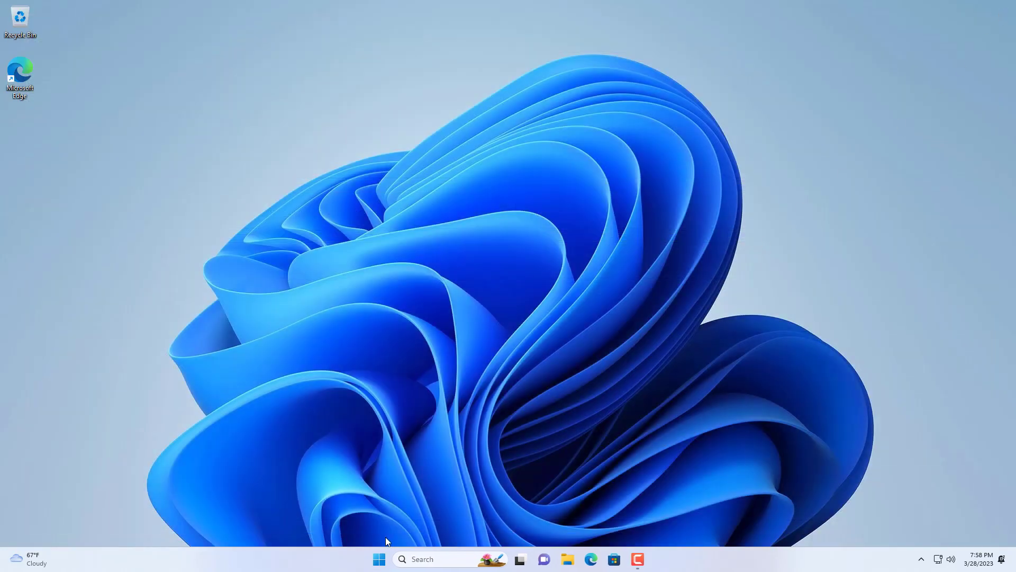
{"action": "left_click", "coordinate": [379, 559]}
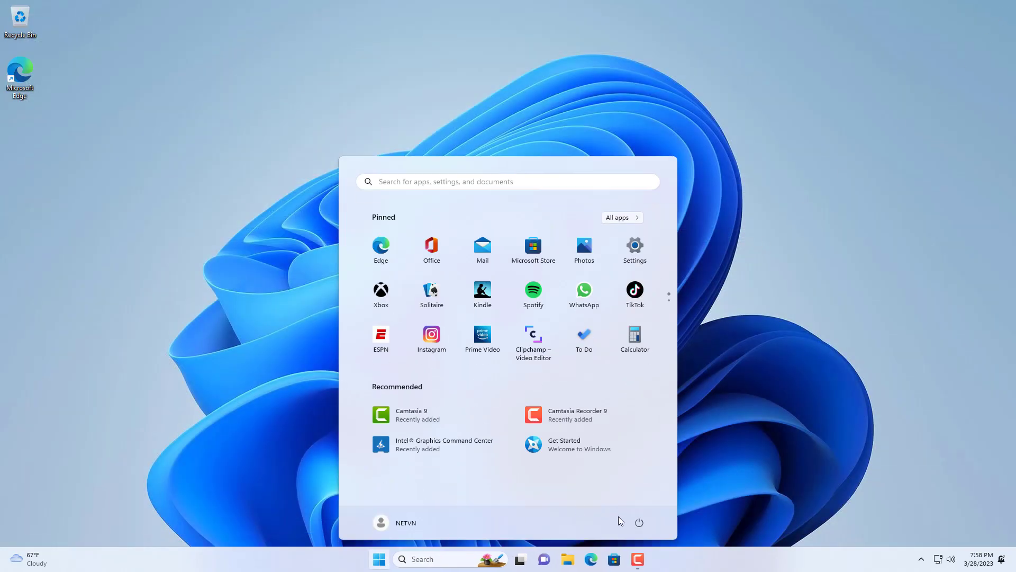
Restart Windows from the Start menu's power options to reach the ASUS UEFI boot settings.
{"action": "left_click", "coordinate": [640, 522]}
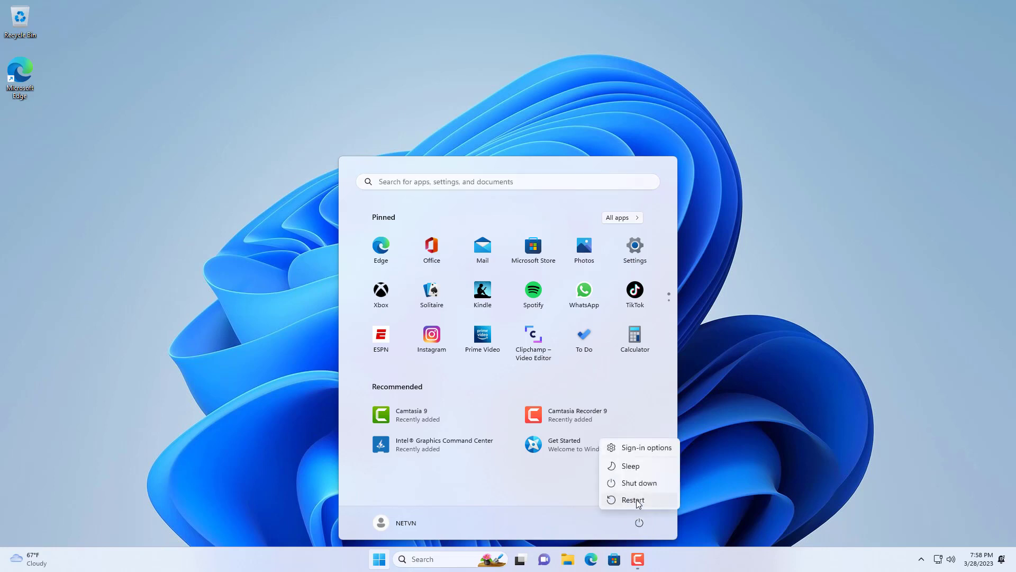
{"action": "left_click", "coordinate": [635, 501]}
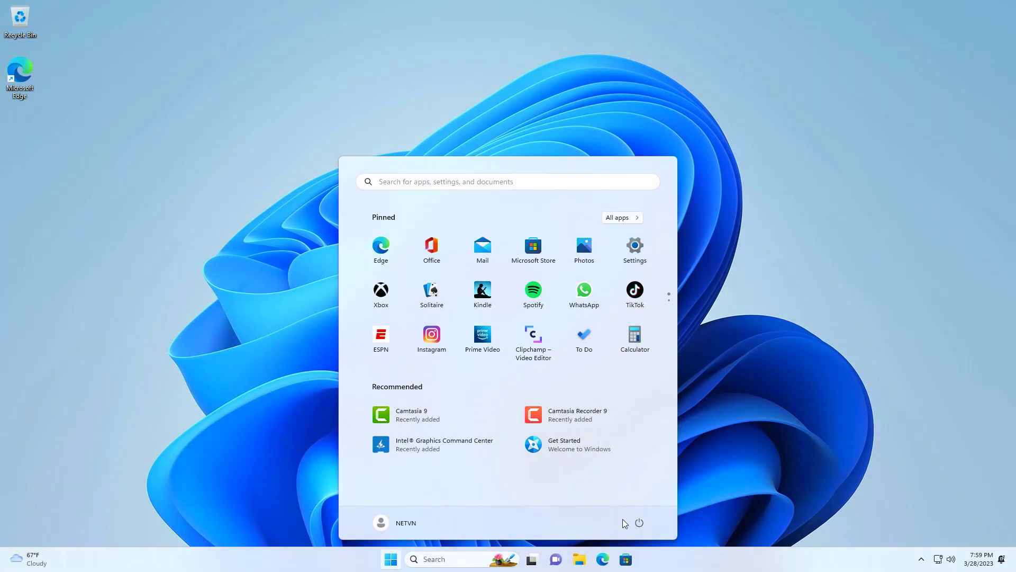
{"action": "left_click", "coordinate": [639, 522]}
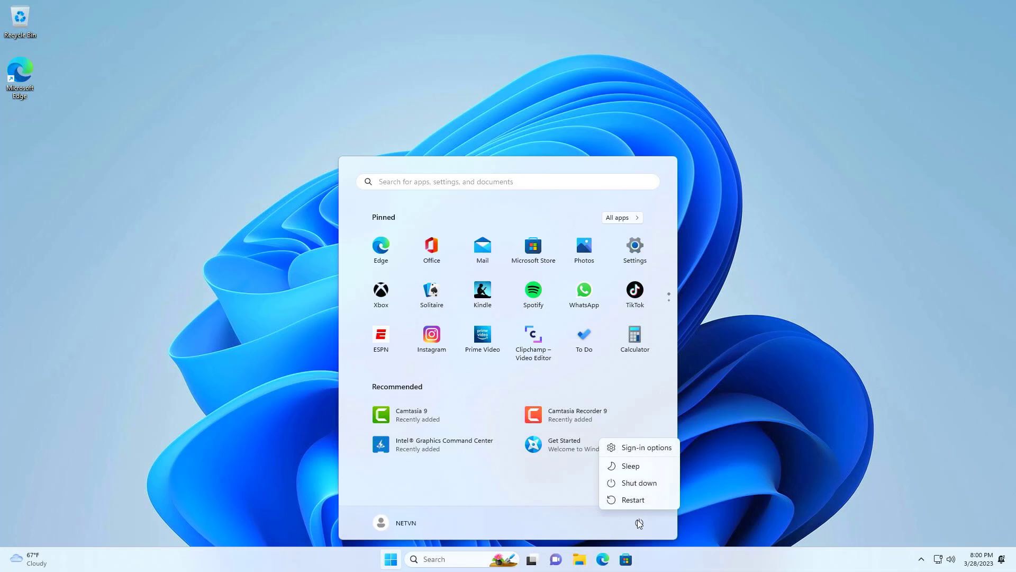
{"action": "left_click", "coordinate": [635, 500]}
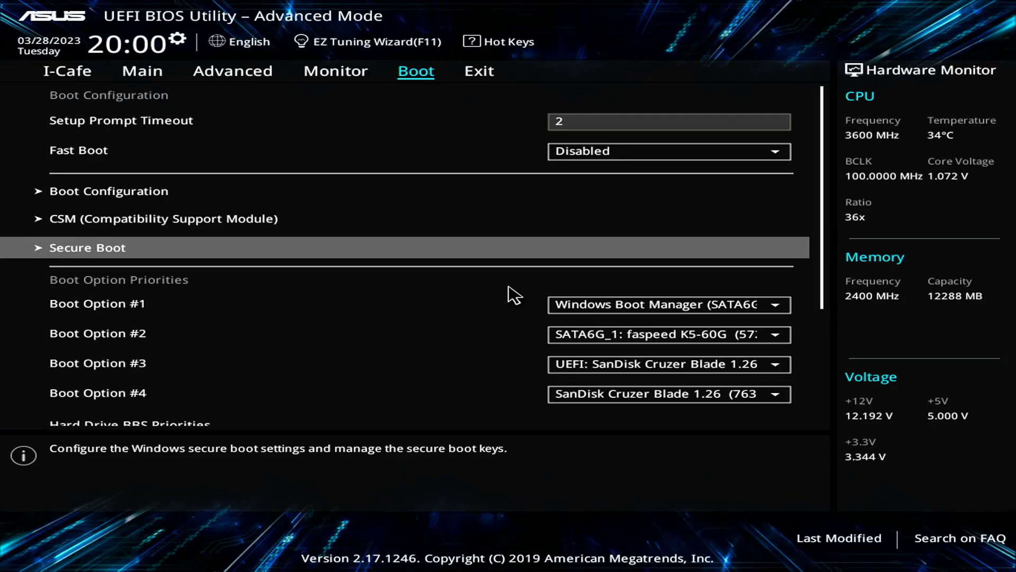
Make UEFI: SanDisk Cruzer Blade Boot Option #1, then save and reset with F10.
{"action": "key", "text": "Down"}
{"action": "key", "text": "Return"}
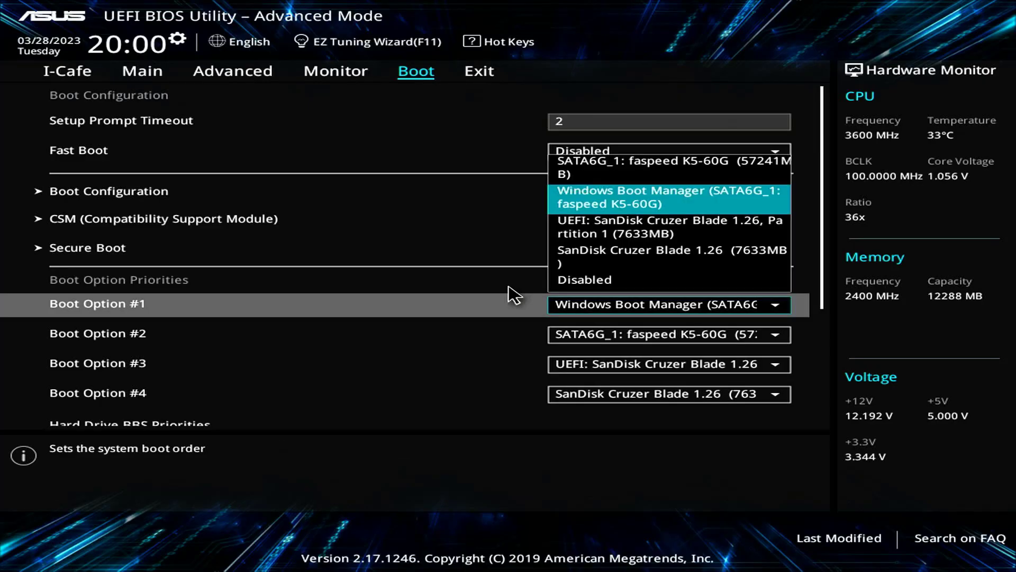
{"action": "key", "text": "Down"}
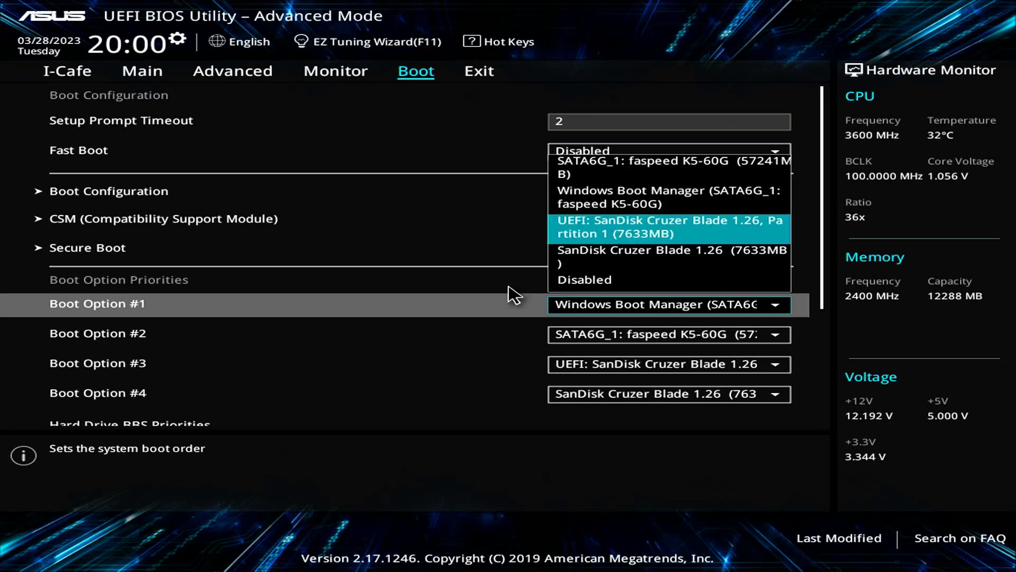
{"action": "key", "text": "Return"}
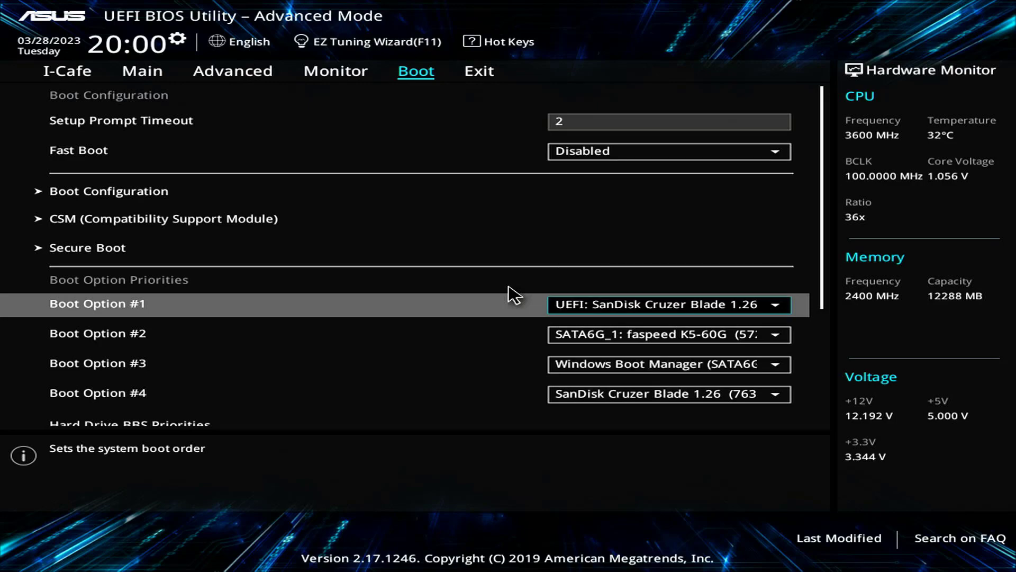
{"action": "key", "text": "F10"}
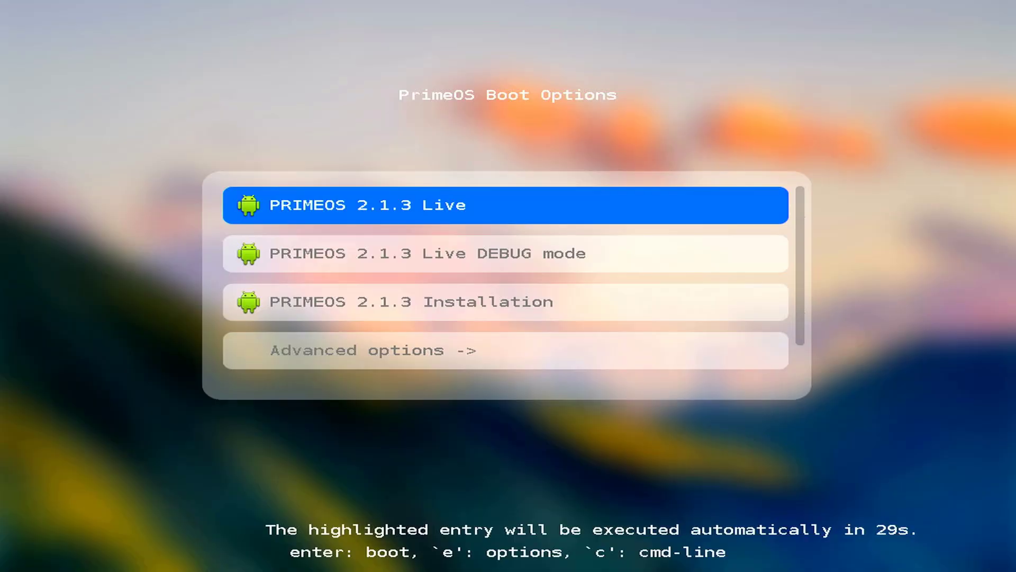
Boot the PrimeOS 2.1.3 Installation entry and choose the Android partition sda4.
{"action": "key", "text": "Down"}
{"action": "key", "text": "Down"}
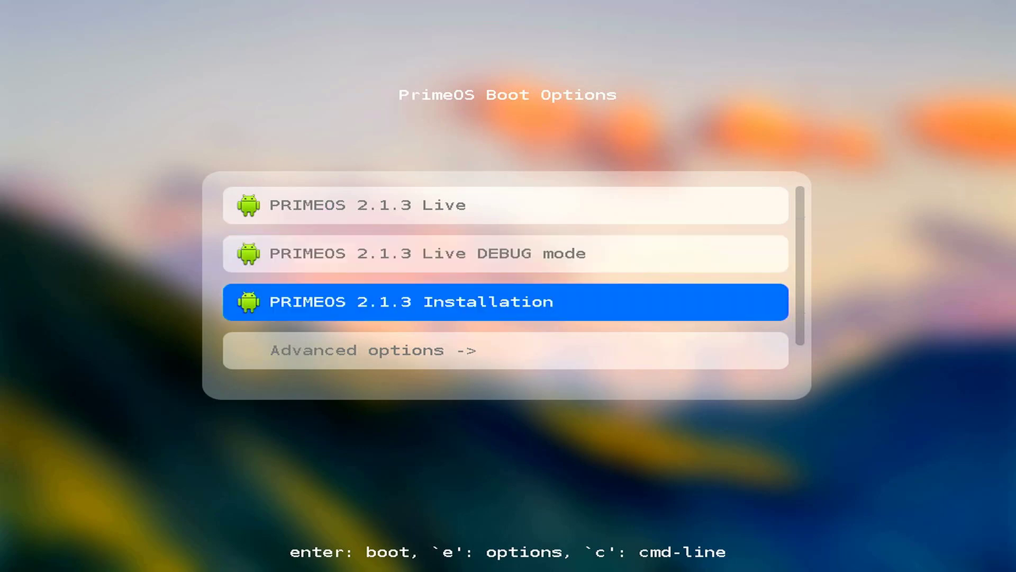
{"action": "key", "text": "Return"}
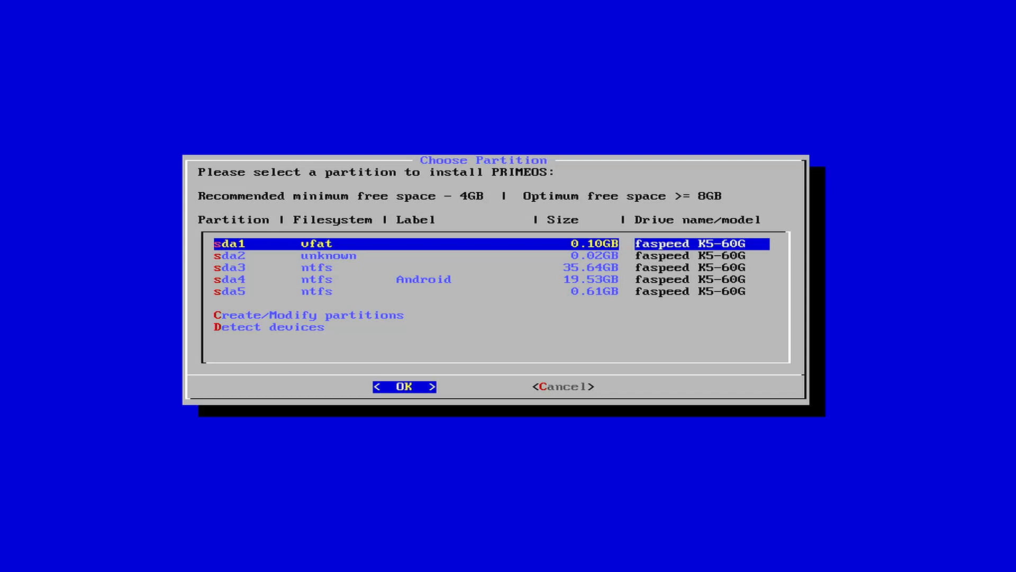
{"action": "key", "text": "Down"}
{"action": "key", "text": "Down"}
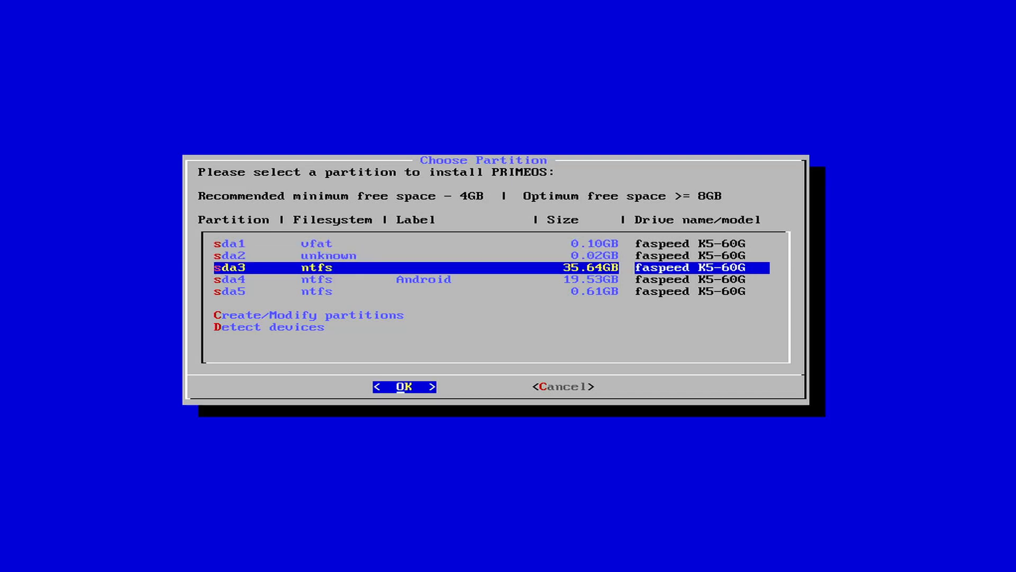
{"action": "key", "text": "Down"}
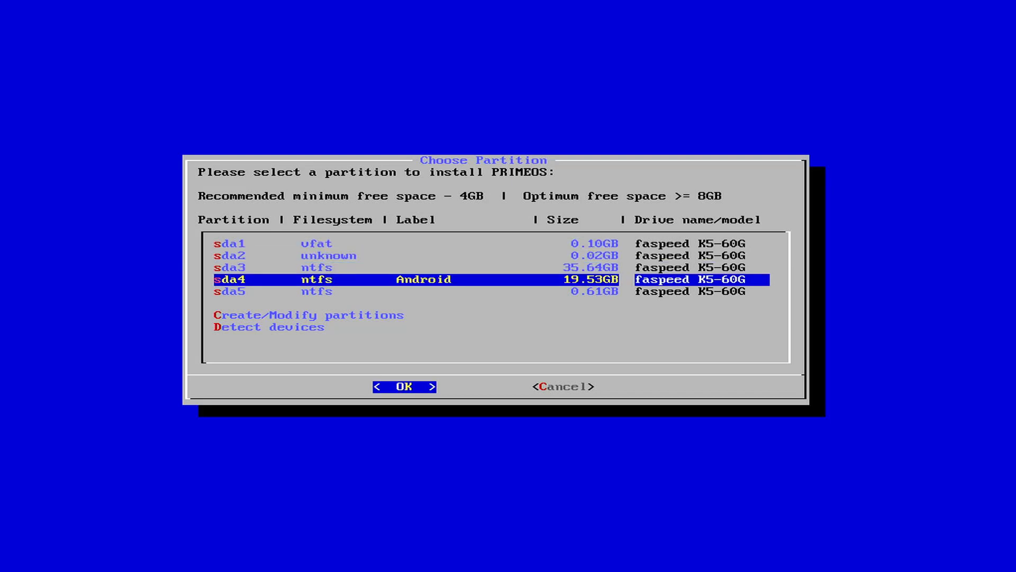
{"action": "key", "text": "Return"}
{"action": "key", "text": "Return"}
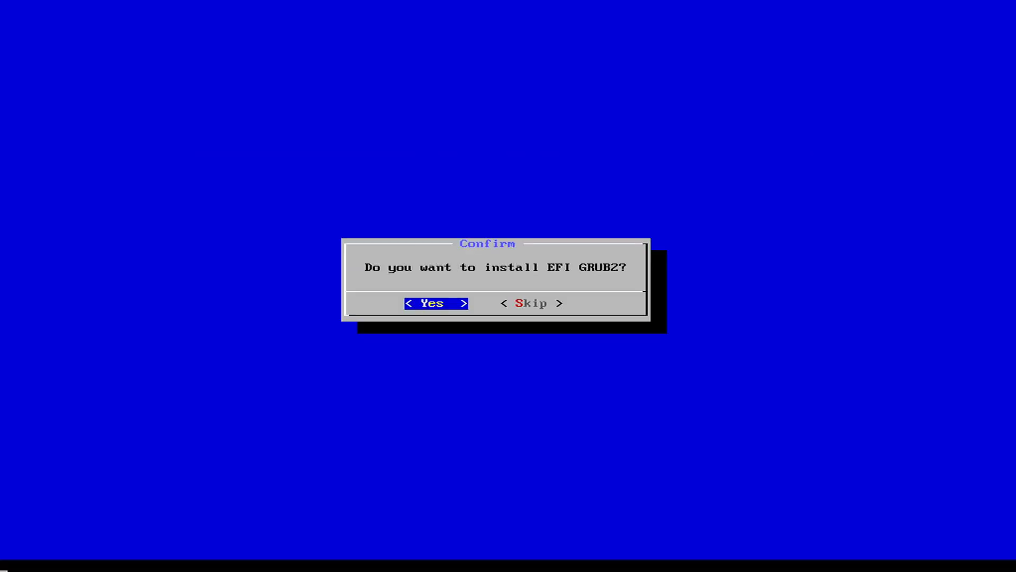
Install EFI GRUB2 and create a 2048 MB data.img user-data image.
{"action": "key", "text": "Return"}
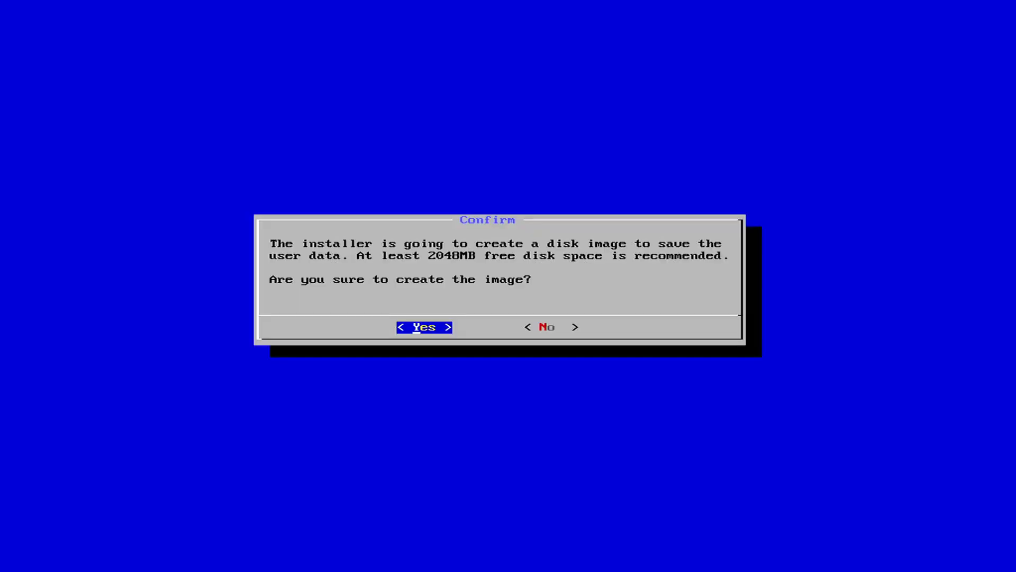
{"action": "key", "text": "Return"}
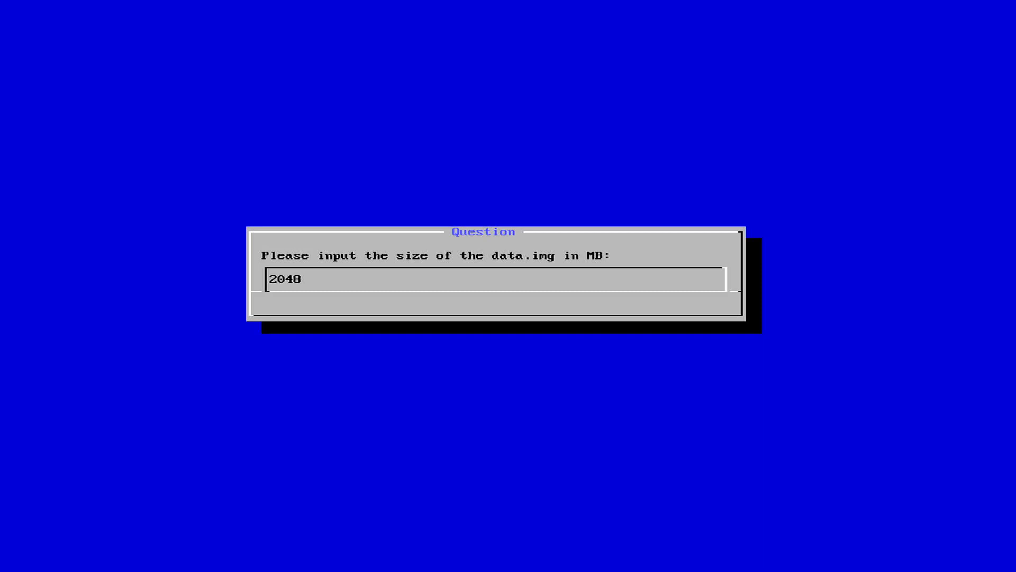
{"action": "key", "text": "Return"}
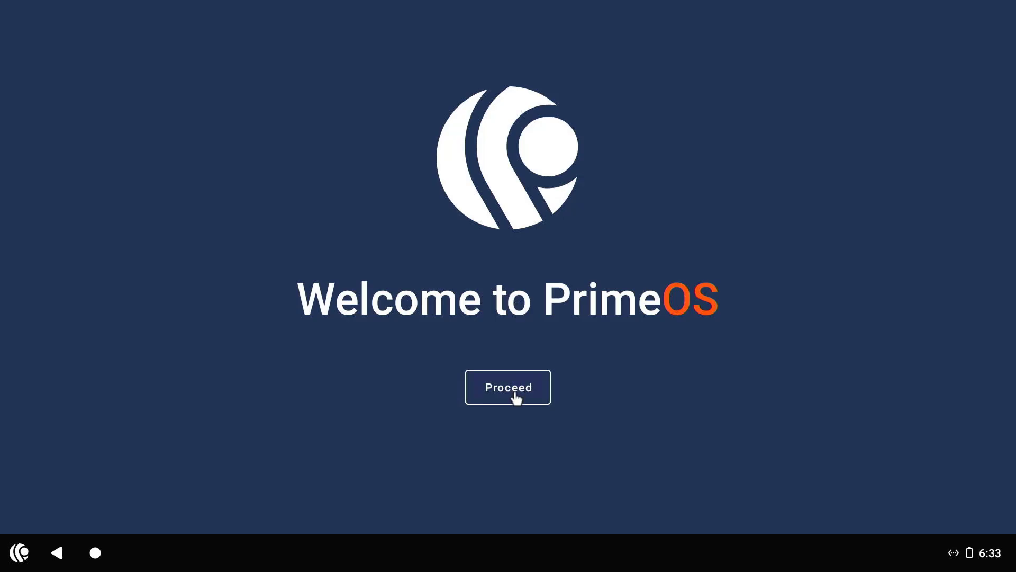
Enter a username, set the time zone to Asia/Bangkok, and proceed to app setup.
{"action": "left_click", "coordinate": [516, 398]}
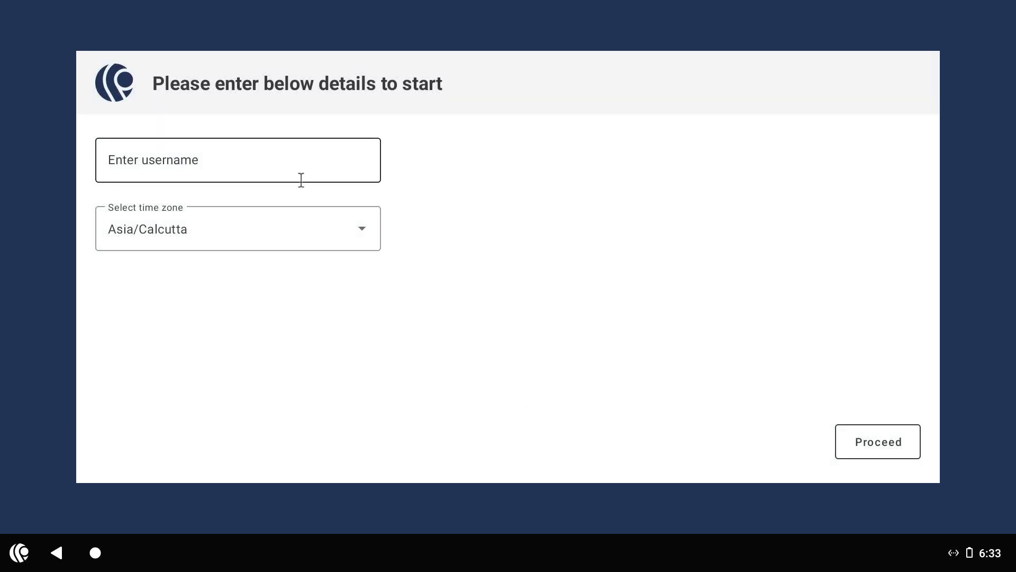
{"action": "left_click", "coordinate": [287, 164]}
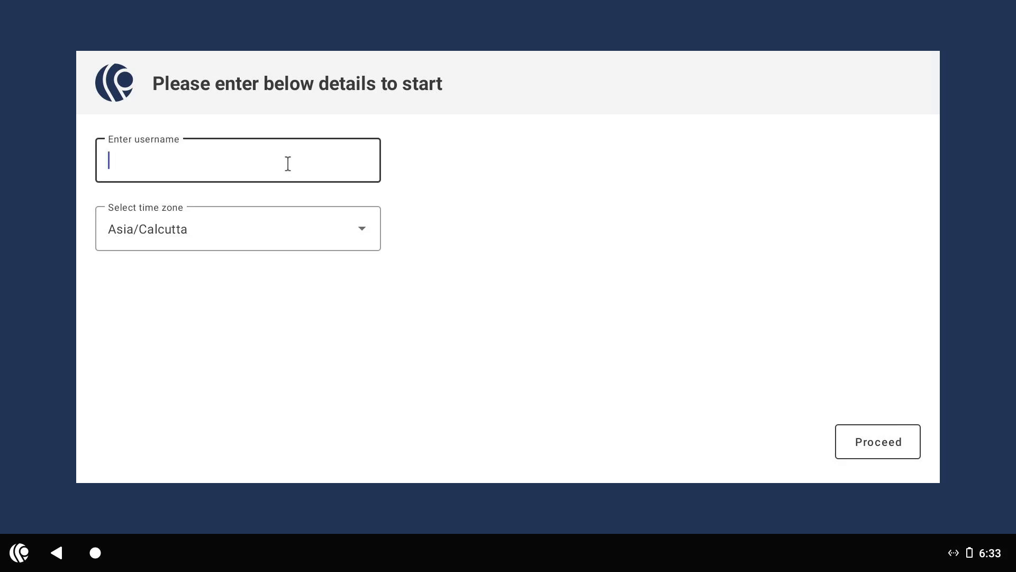
{"action": "type", "text": "netvn"}
{"action": "left_click", "coordinate": [284, 218]}
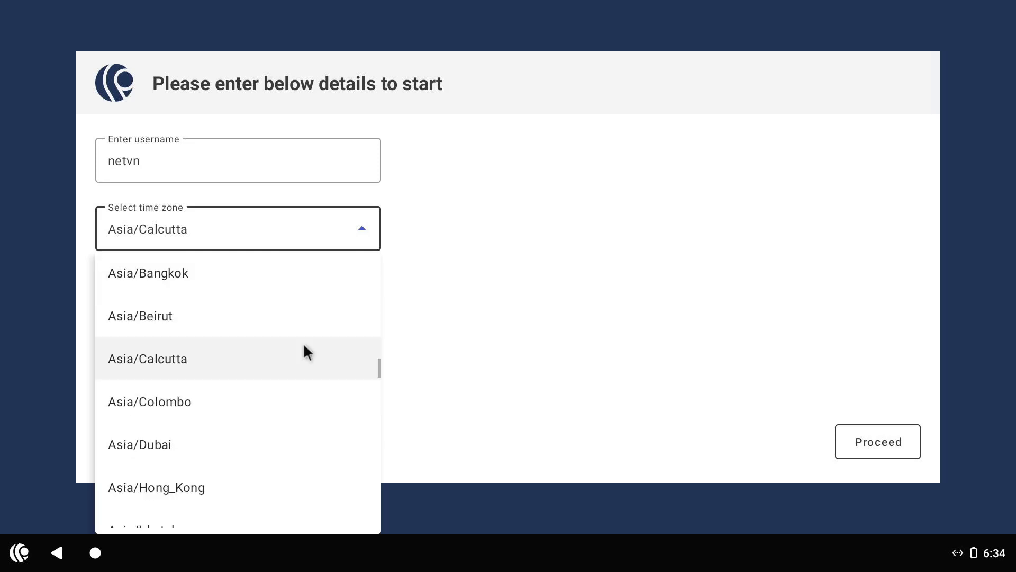
{"action": "left_click", "coordinate": [264, 282]}
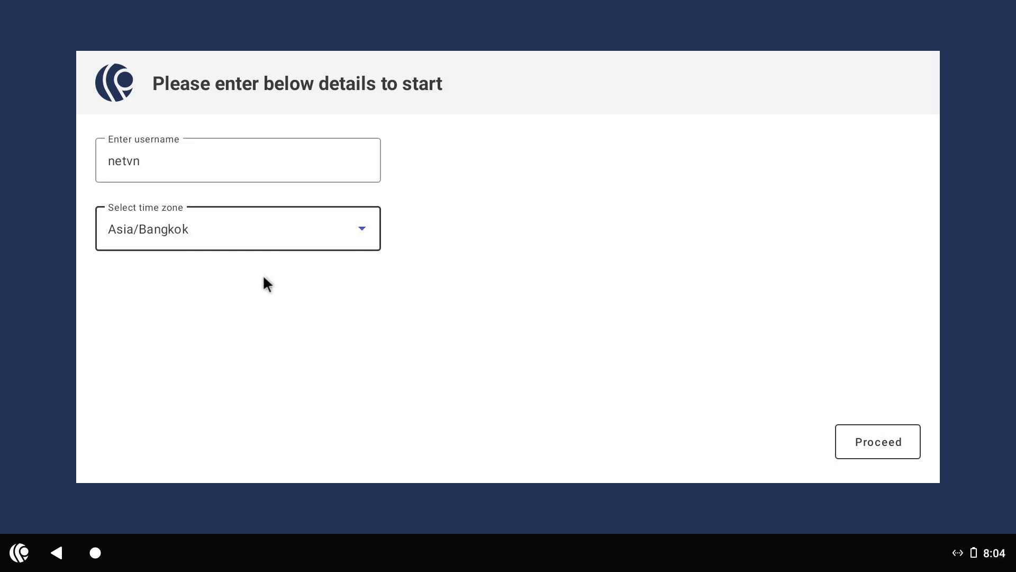
{"action": "left_click", "coordinate": [893, 448]}
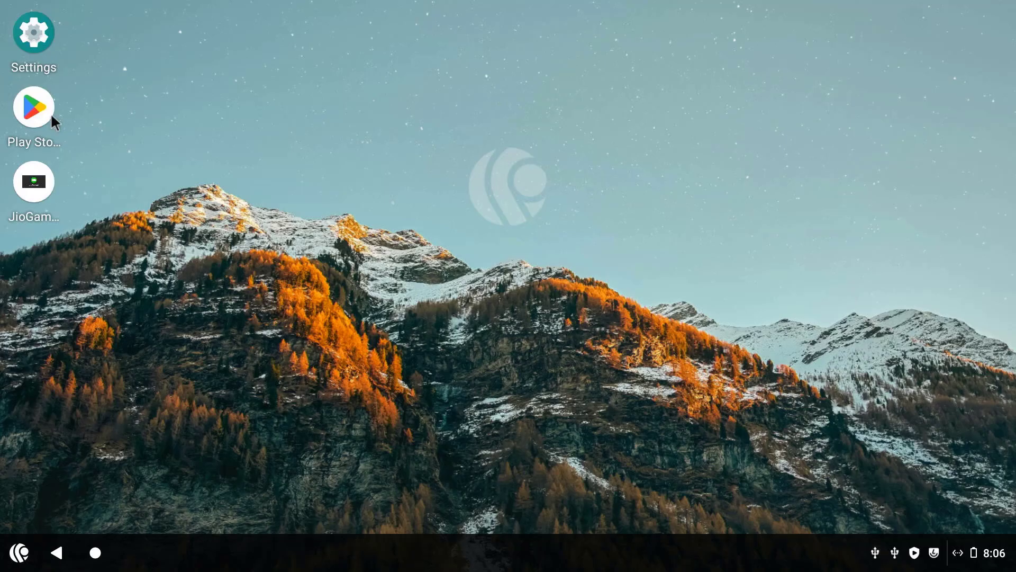
Open Google Play Store, start Sign in, and submit the Google account's e-mail address.
{"action": "left_click", "coordinate": [51, 117]}
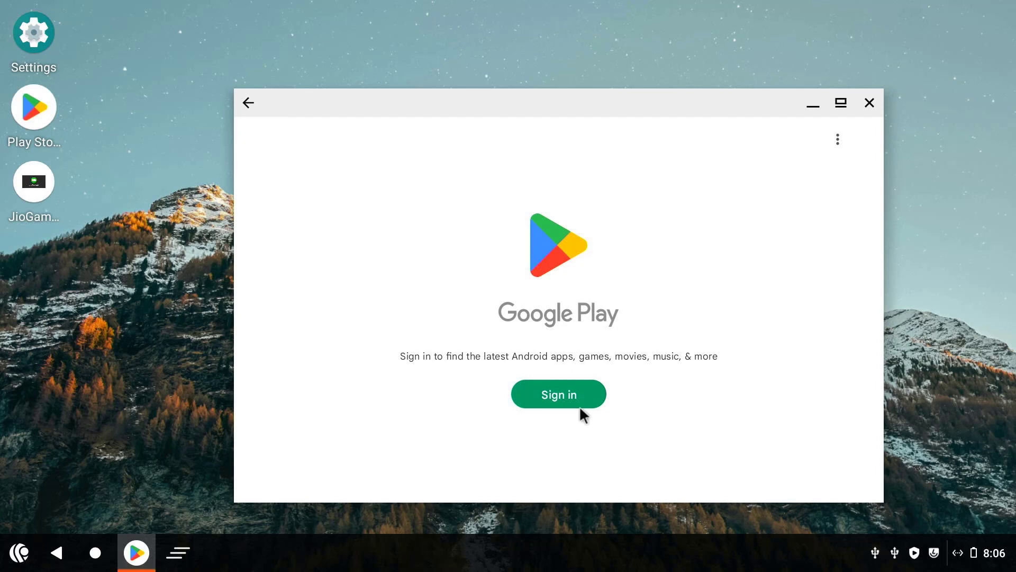
{"action": "left_click", "coordinate": [580, 405]}
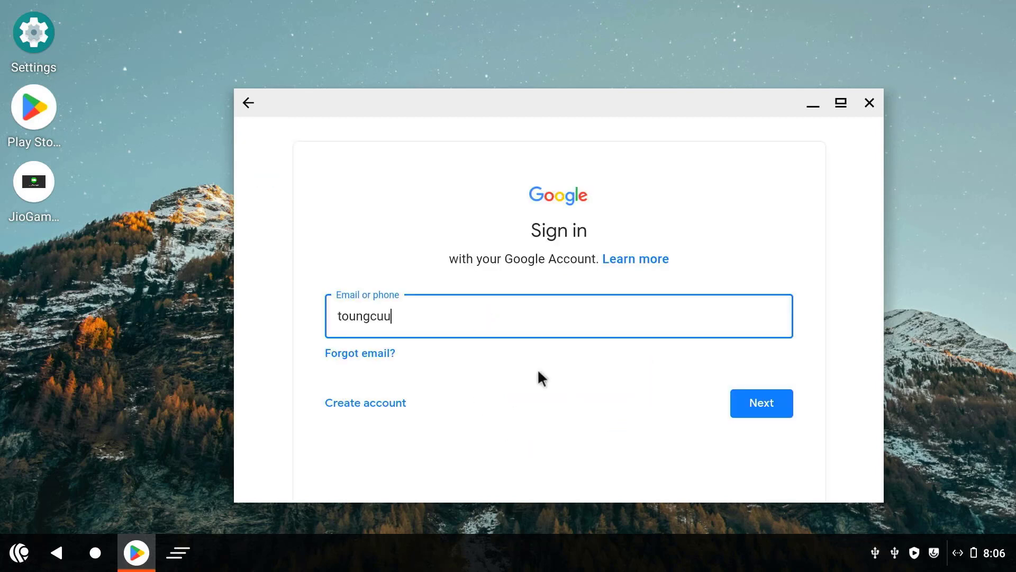
{"action": "key", "text": "Return"}
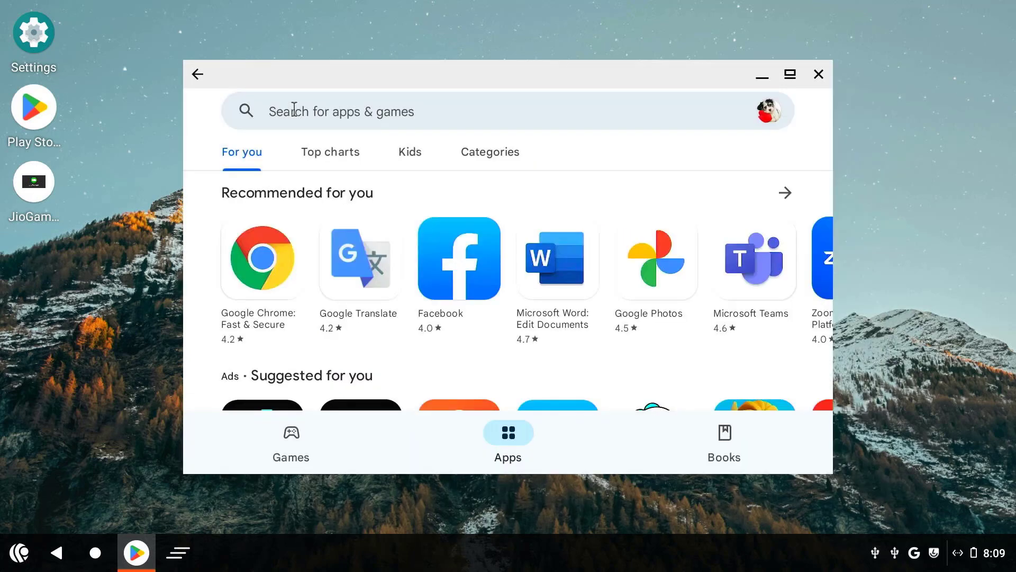
Search the Play Store for 'tiktok' and install TikTok.
{"action": "left_click", "coordinate": [294, 109]}
{"action": "type", "text": "tiktok"}
{"action": "key", "text": "Return"}
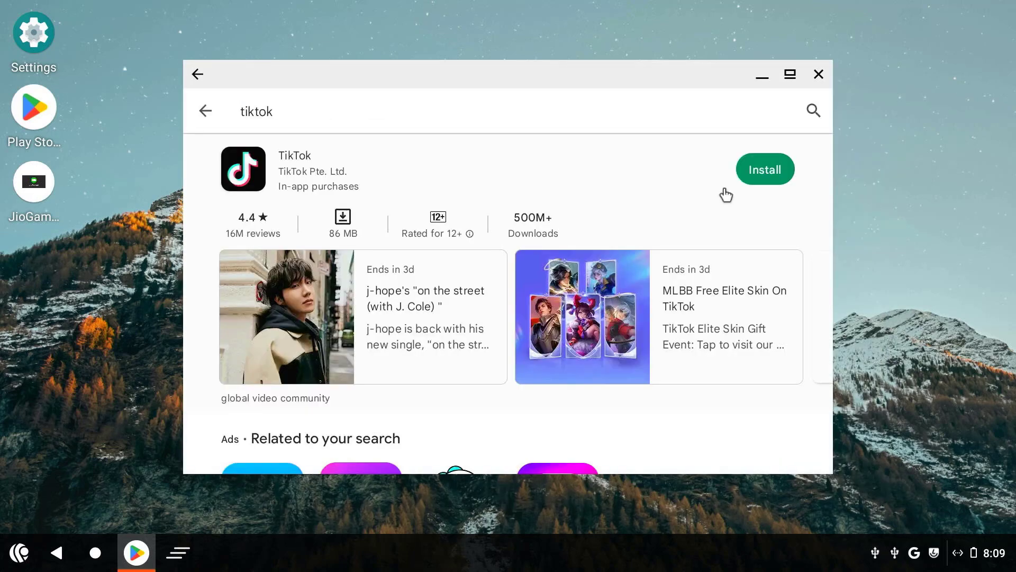
{"action": "left_click", "coordinate": [777, 174]}
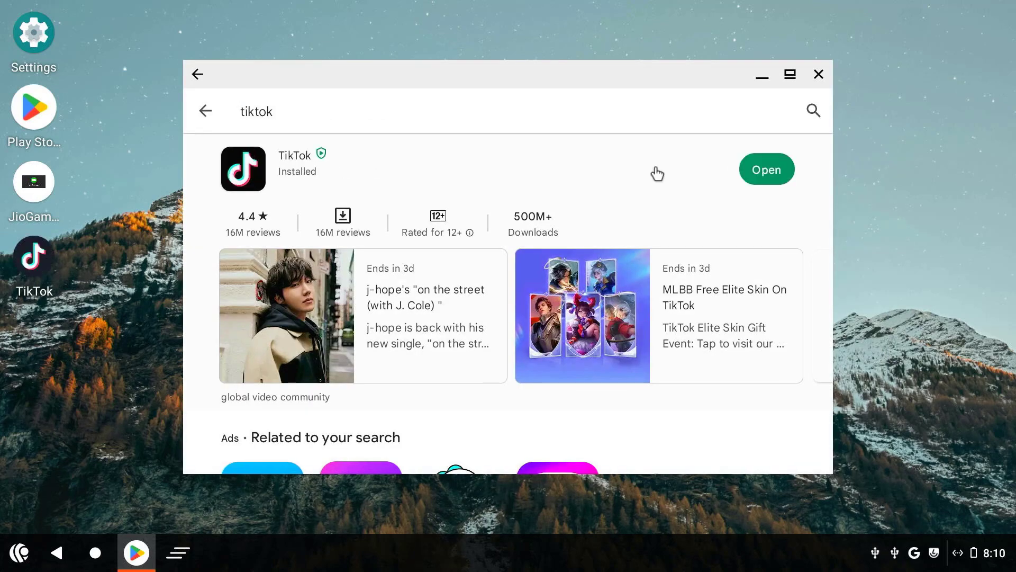
Search for 'youtube', open the YouTube listing, and install it.
{"action": "left_click", "coordinate": [556, 98]}
{"action": "key", "text": "ctrl+a"}
{"action": "type", "text": "youtube"}
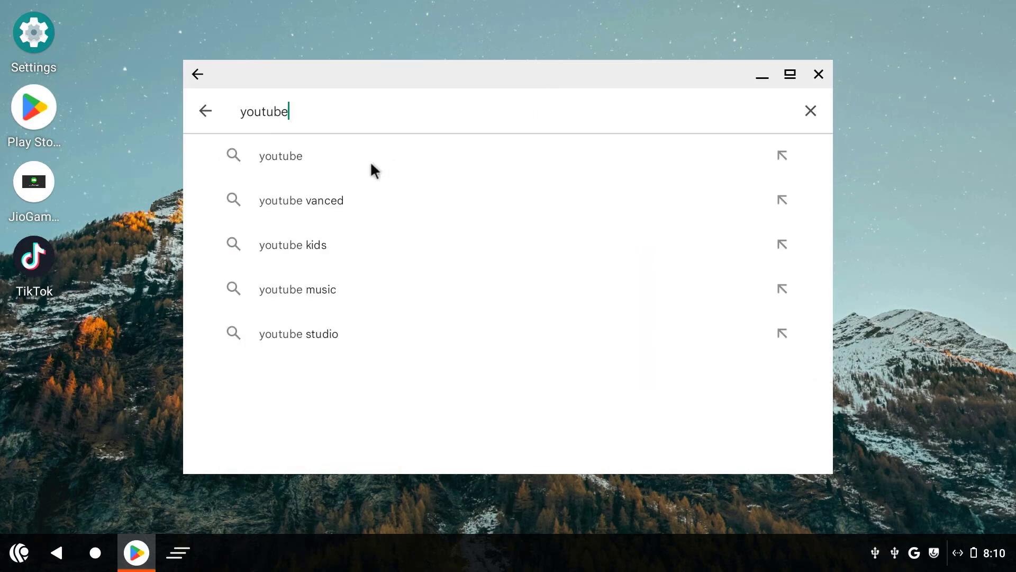
{"action": "left_click", "coordinate": [362, 159]}
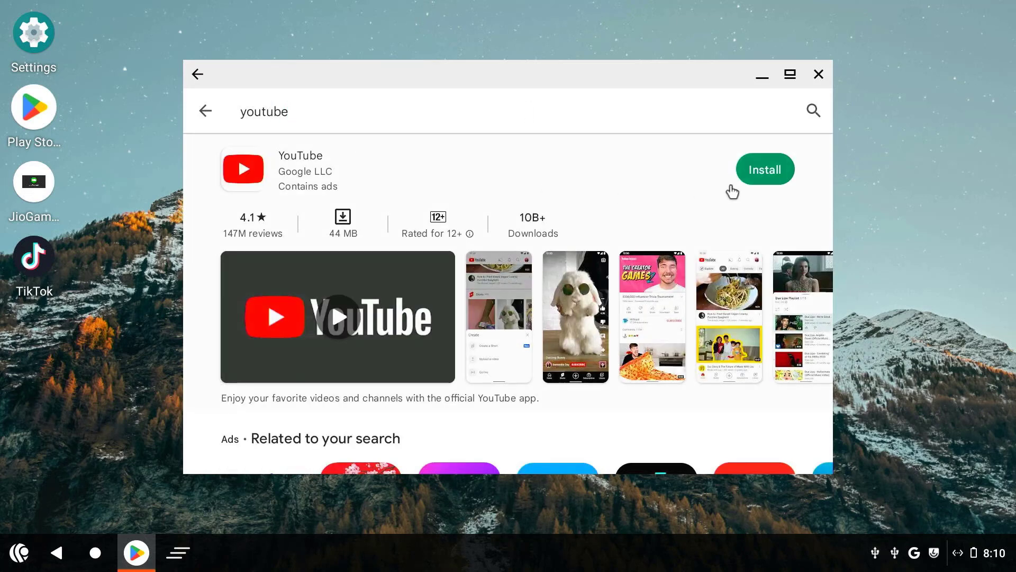
{"action": "left_click", "coordinate": [754, 183]}
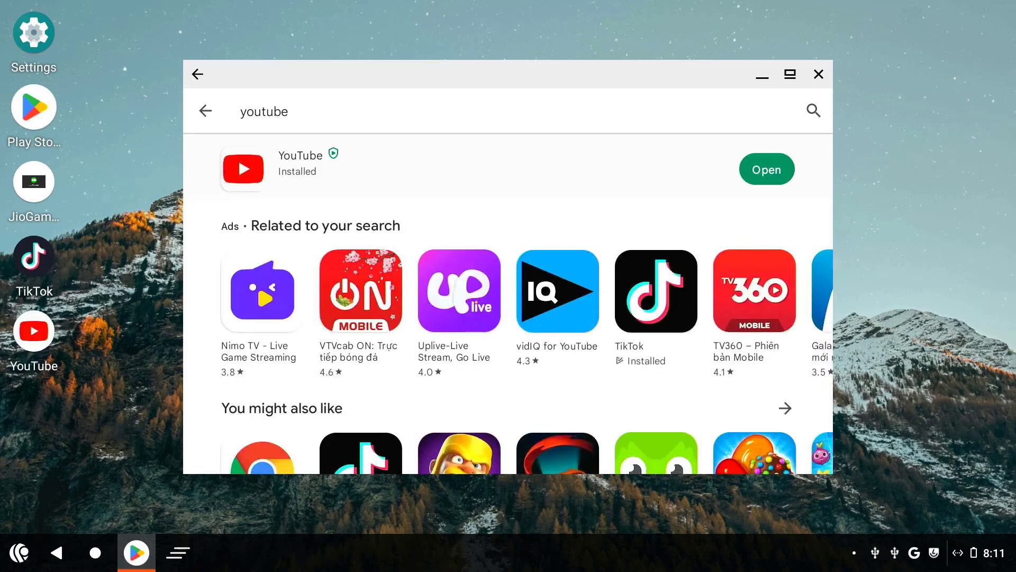
{"action": "left_click", "coordinate": [24, 337]}
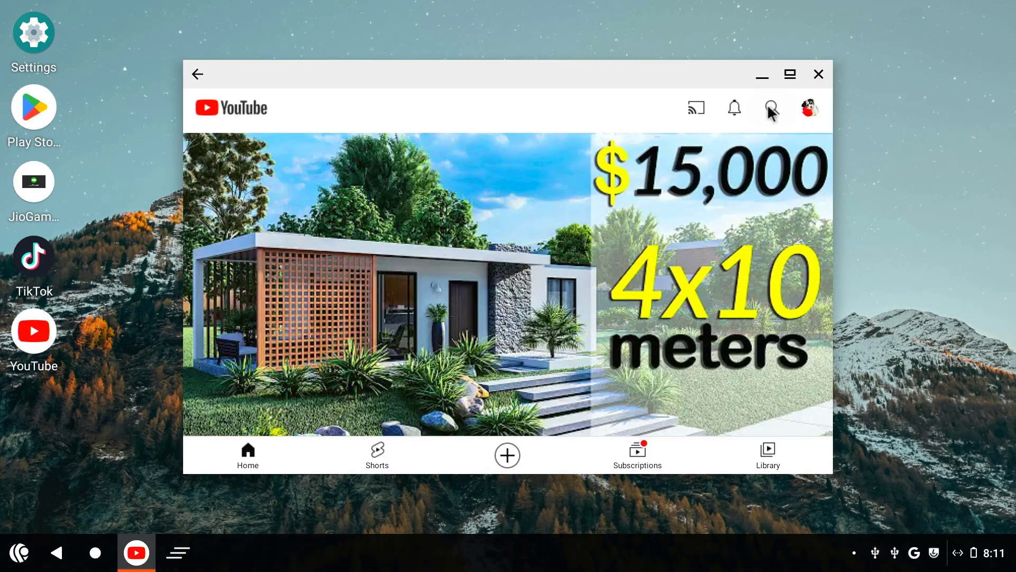
{"action": "left_click", "coordinate": [770, 108]}
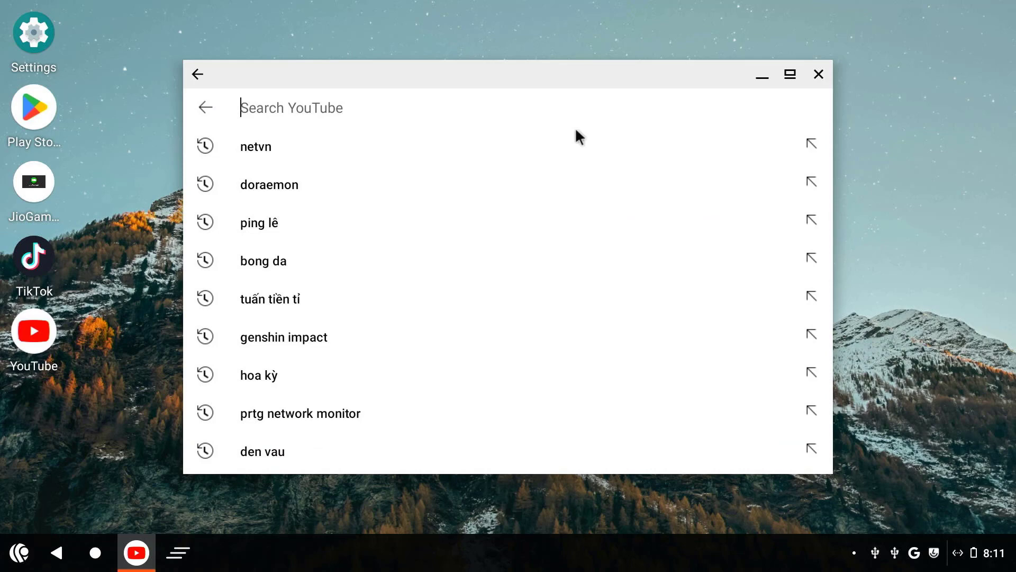
{"action": "left_click", "coordinate": [272, 145]}
{"action": "left_click", "coordinate": [456, 275]}
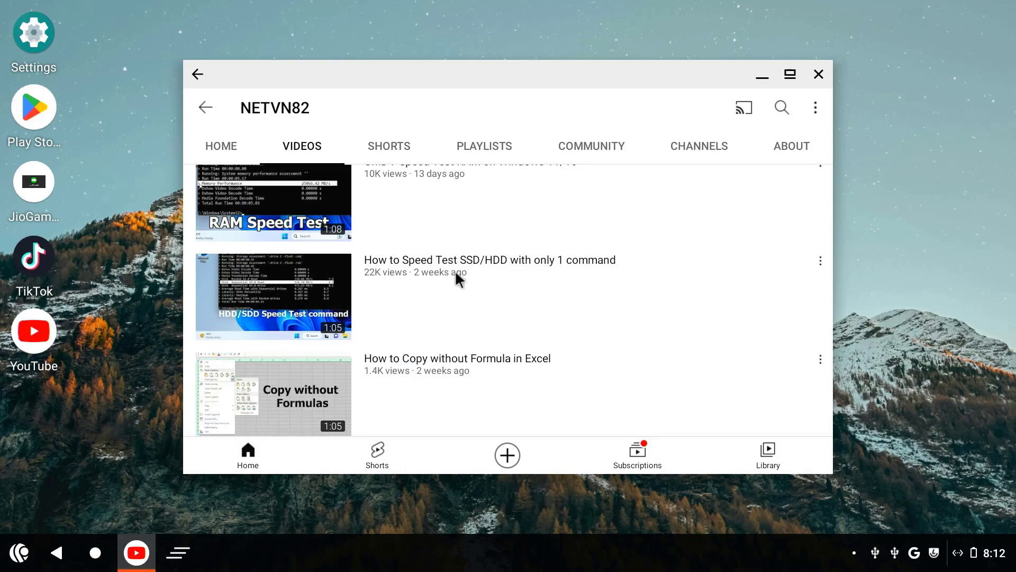
{"action": "left_click", "coordinate": [818, 75]}
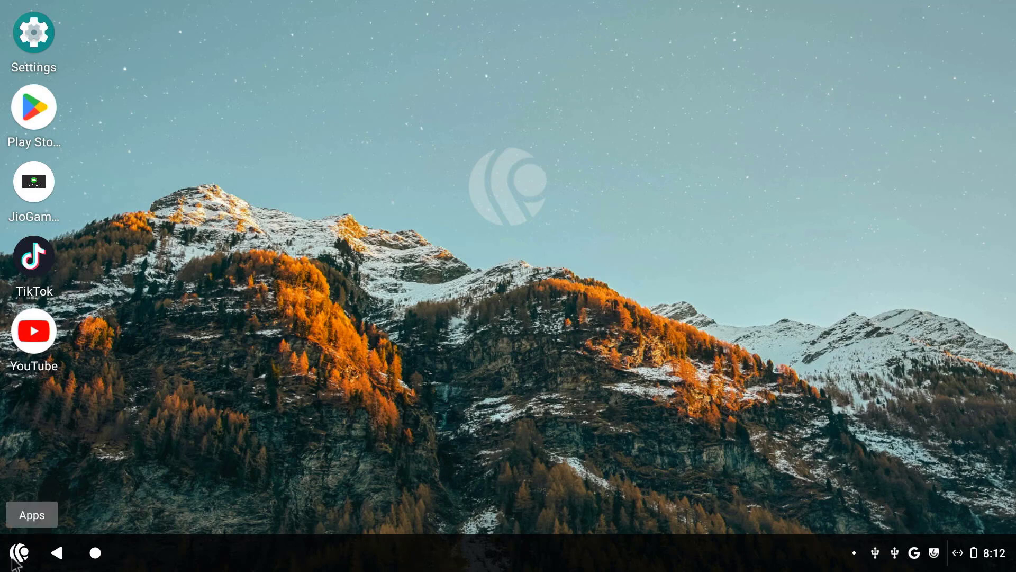
Restart PrimeOS, boot Windows (hd0,gpt1) from the boot menu, and open This PC.
{"action": "left_click", "coordinate": [16, 560]}
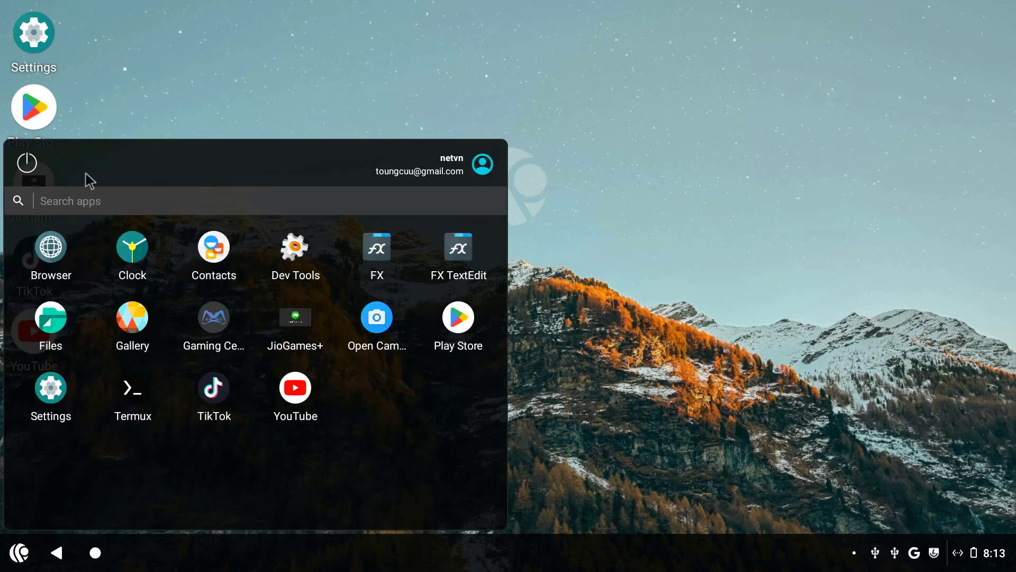
{"action": "left_click", "coordinate": [35, 165]}
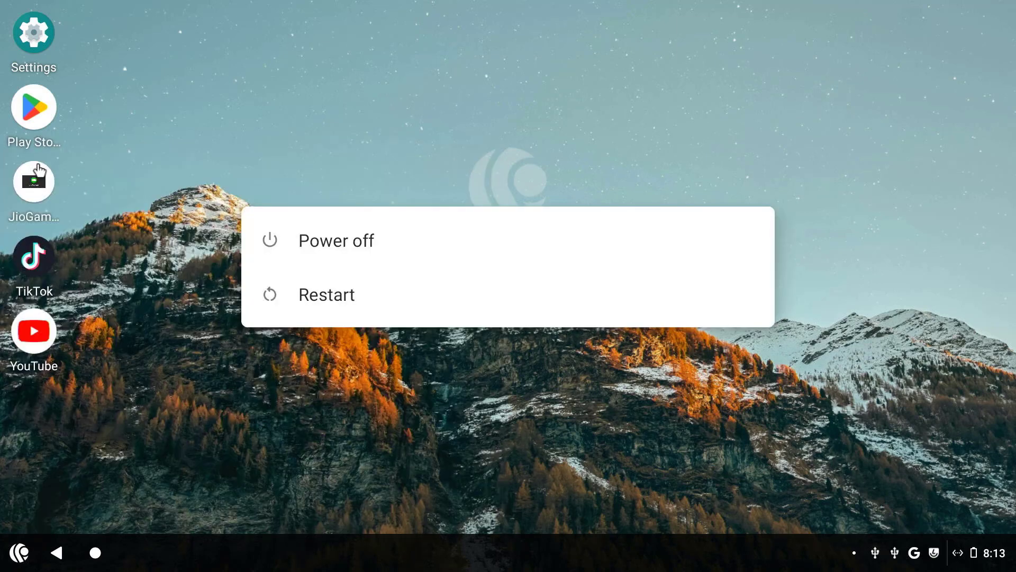
{"action": "left_click", "coordinate": [294, 304]}
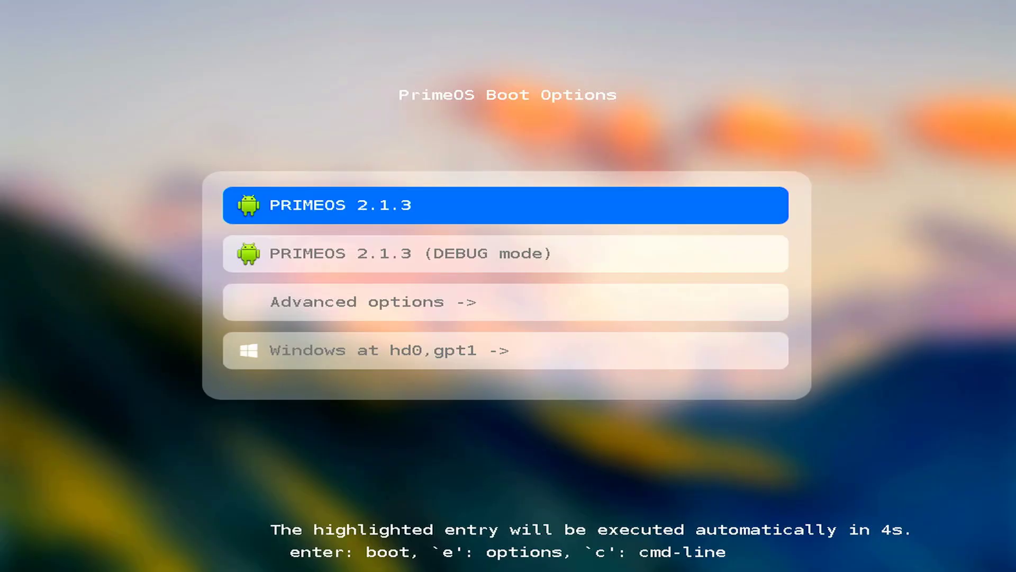
{"action": "key", "text": "Down"}
{"action": "key", "text": "Down"}
{"action": "key", "text": "Down"}
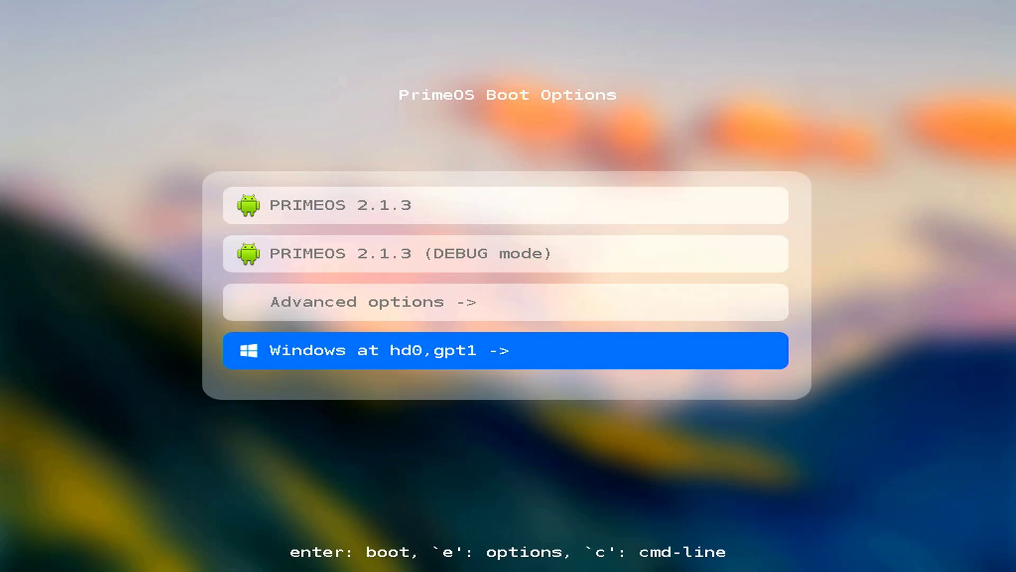
{"action": "key", "text": "Return"}
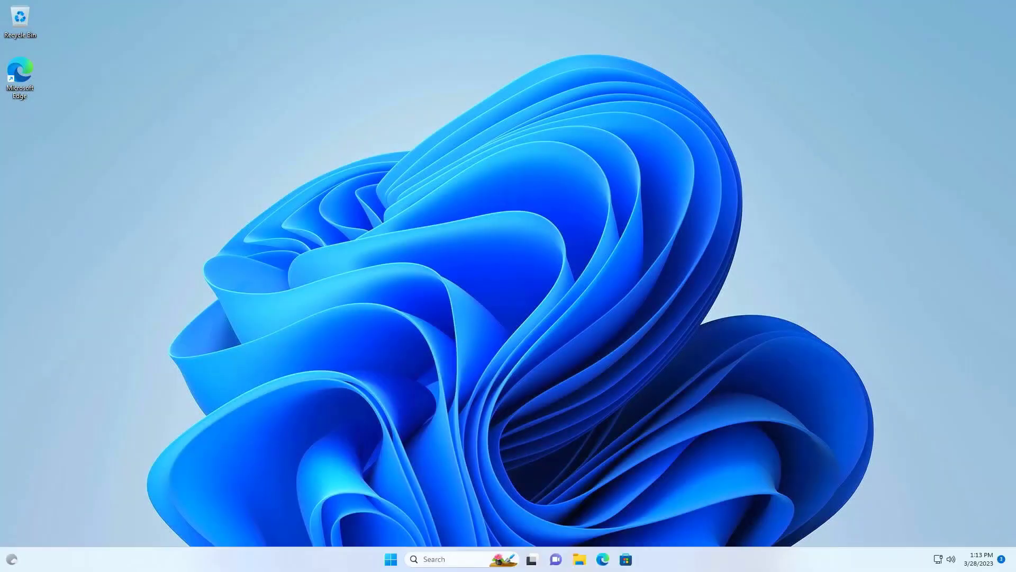
{"action": "key", "text": "super+e"}
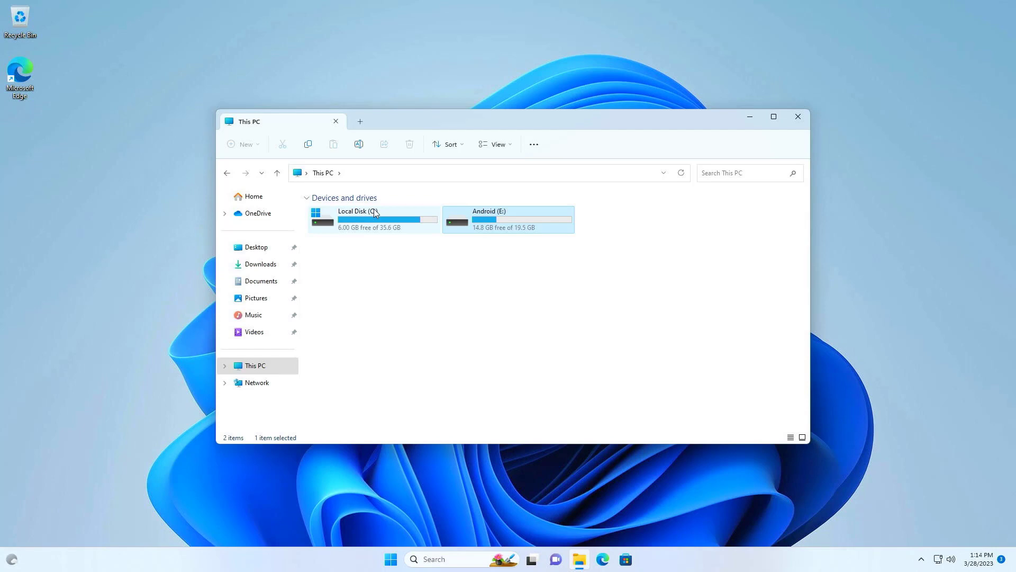